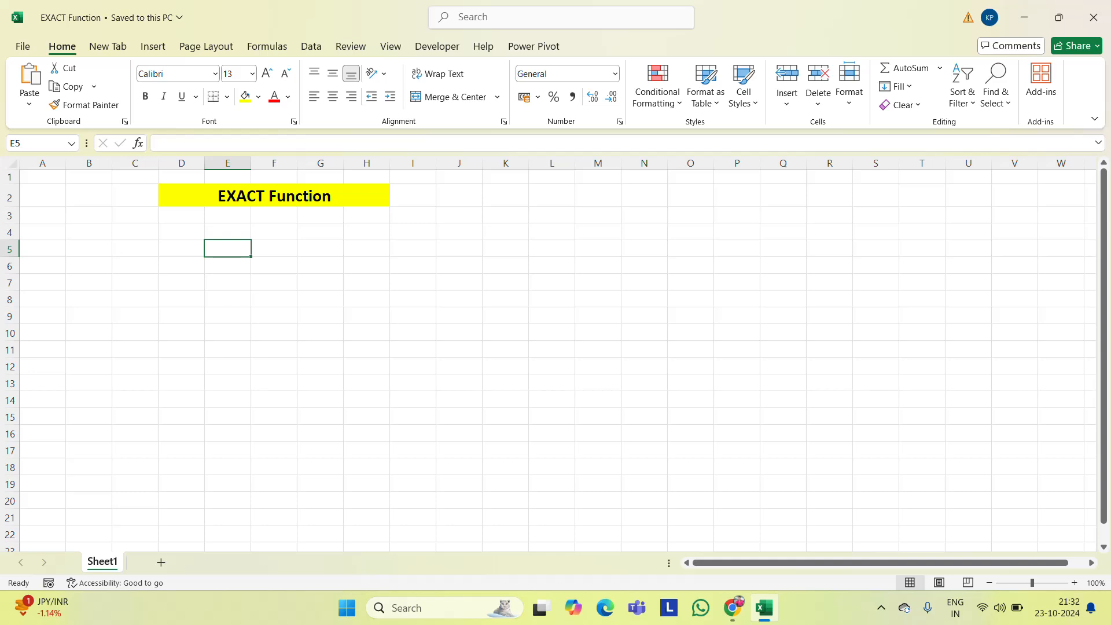
# Enter the column heading "Text1" in cell D5.
pyautogui.click(278, 249)
pyautogui.press('Left')
pyautogui.press('Left')
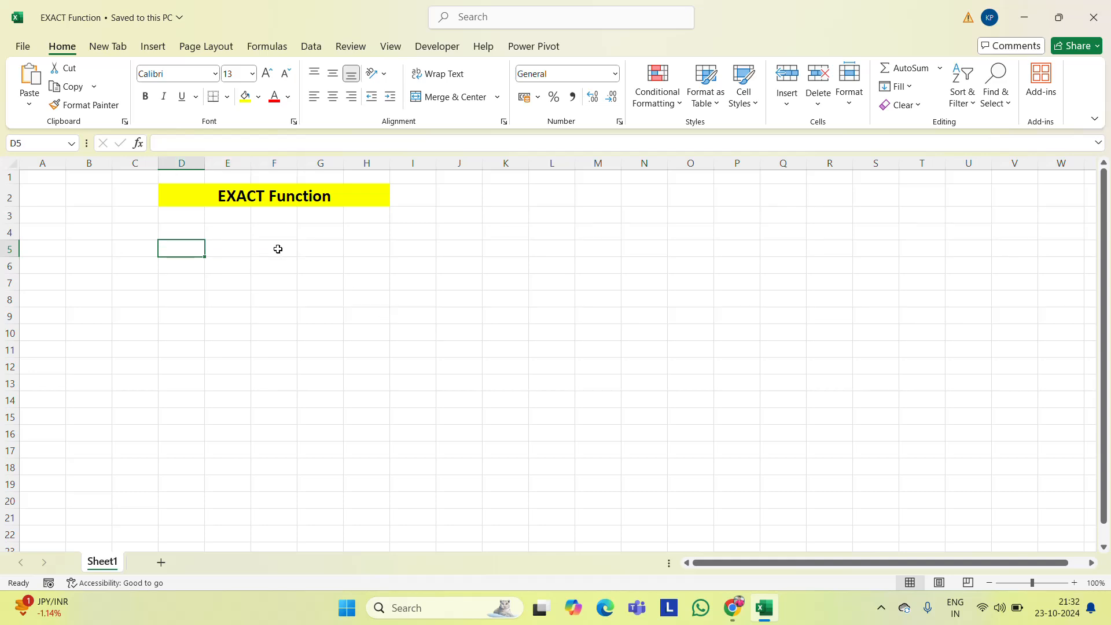
pyautogui.write('Texr')
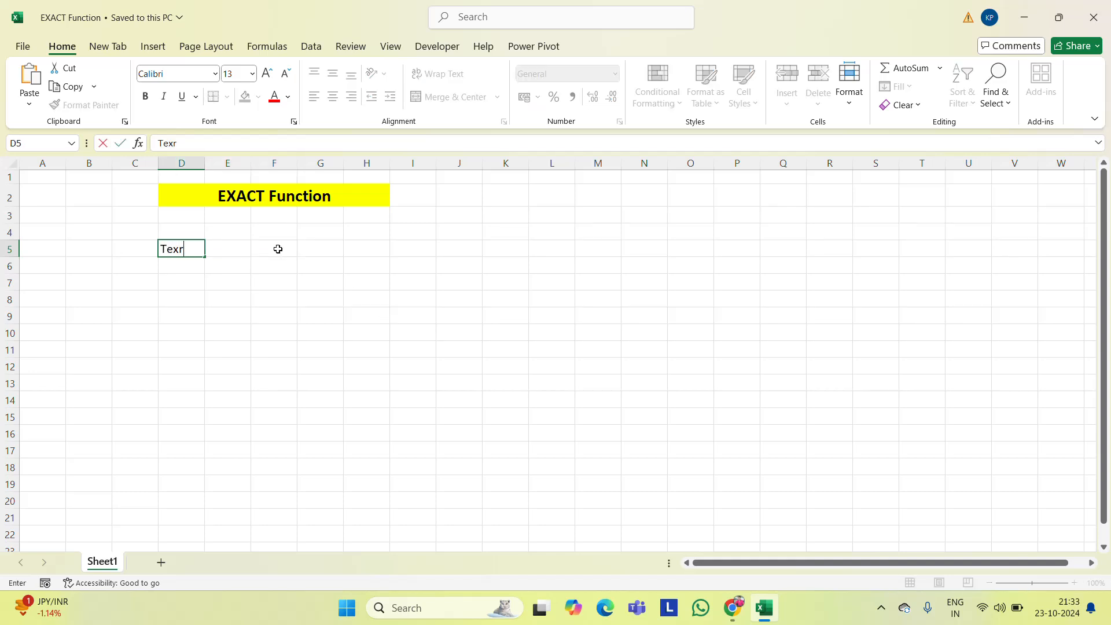
pyautogui.press('BackSpace')
pyautogui.write('1')
pyautogui.press('BackSpace')
pyautogui.press('BackSpace')
pyautogui.write('t1')
pyautogui.hotkey('ctrl', 'Return')
# Copy the D5 heading into cell E5 and change the copy to "Text2".
pyautogui.hotkey('ctrl', 'c')
pyautogui.press('Right')
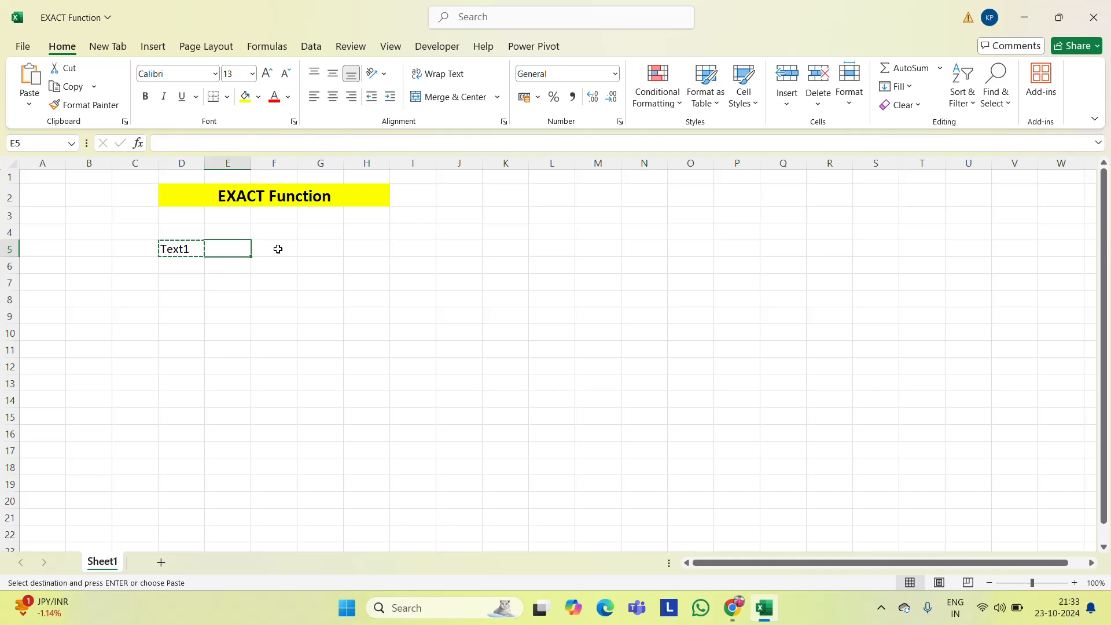
pyautogui.hotkey('ctrl', 'v')
pyautogui.press('Escape')
pyautogui.press('F2')
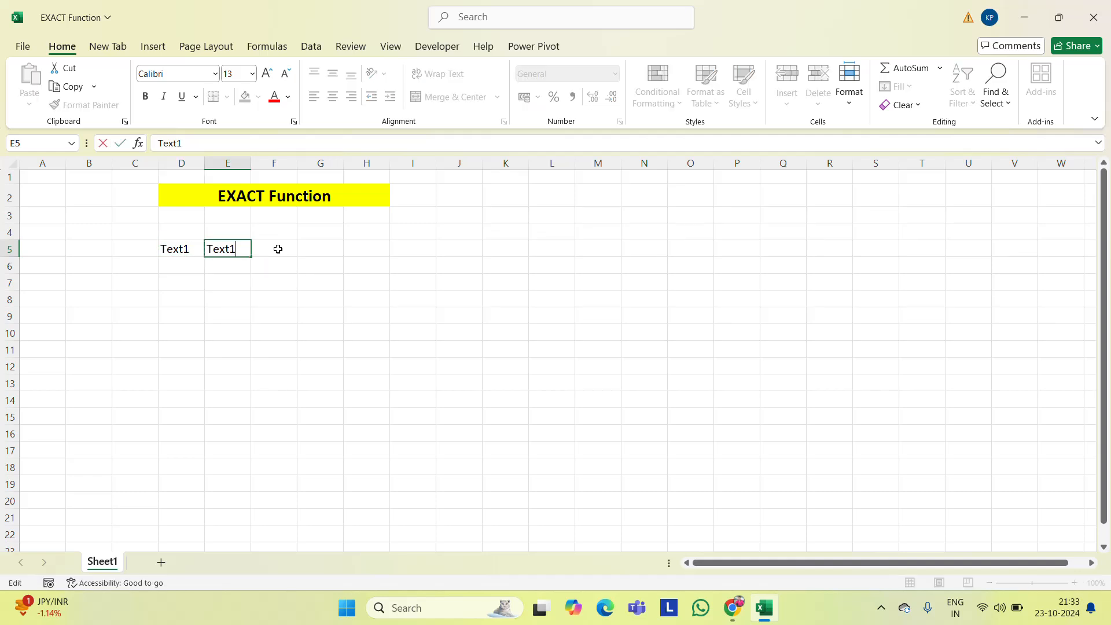
pyautogui.press('BackSpace')
pyautogui.write('2')
pyautogui.hotkey('ctrl', 'Return')
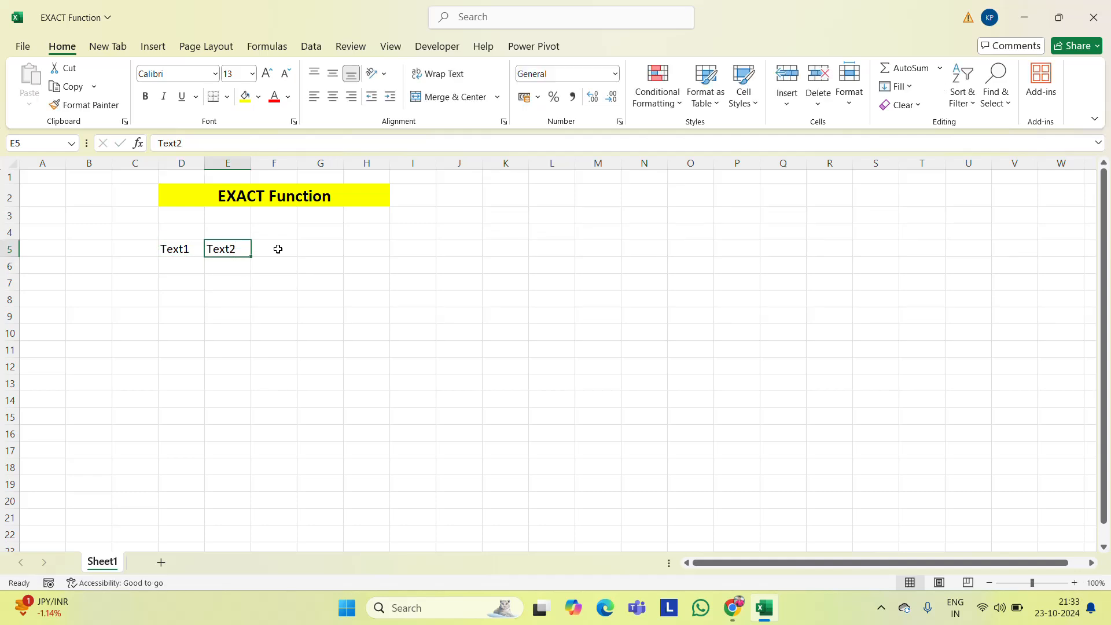
# Set the headings in D5:E5 to font size 14 and widen columns D and E.
pyautogui.doubleClick(203, 163)
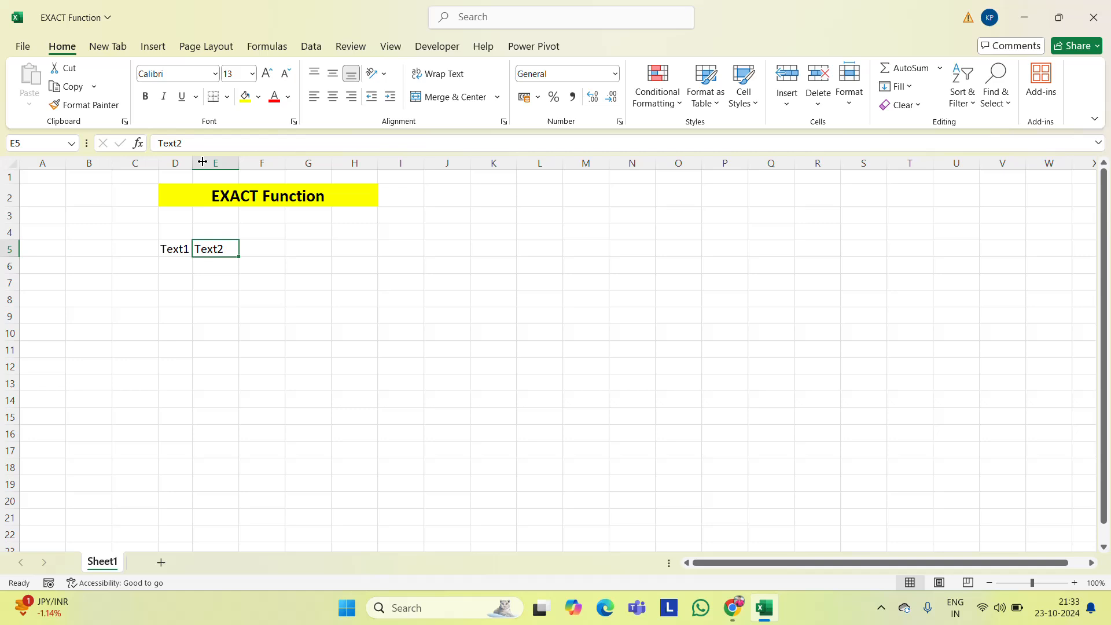
pyautogui.click(169, 249)
pyautogui.hotkey('shift', 'Right')
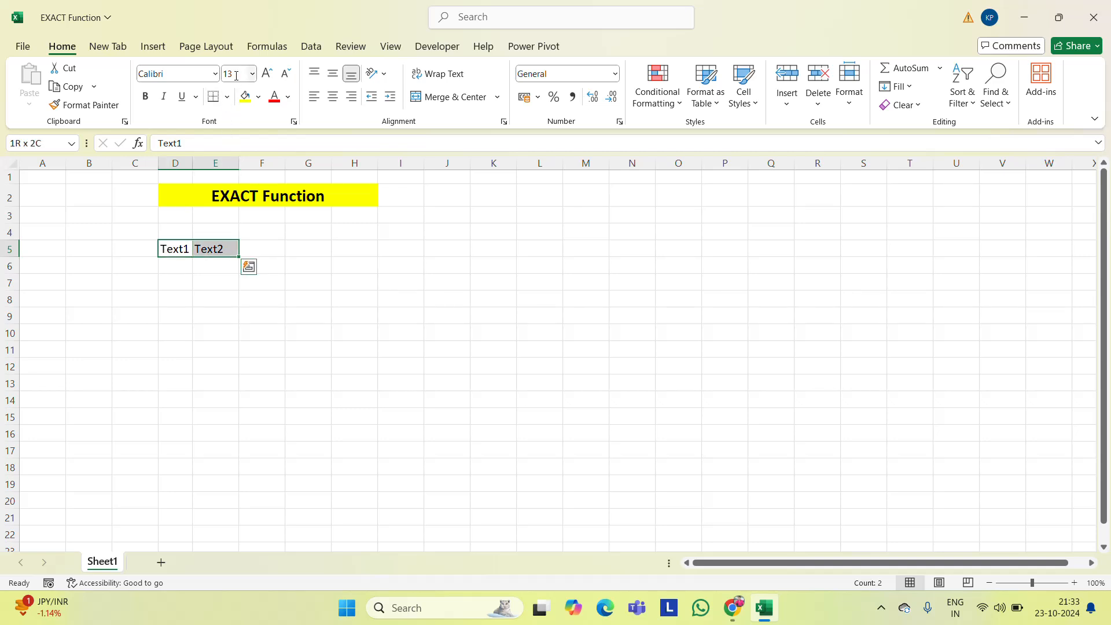
pyautogui.click(235, 74)
pyautogui.write('14')
pyautogui.press('Return')
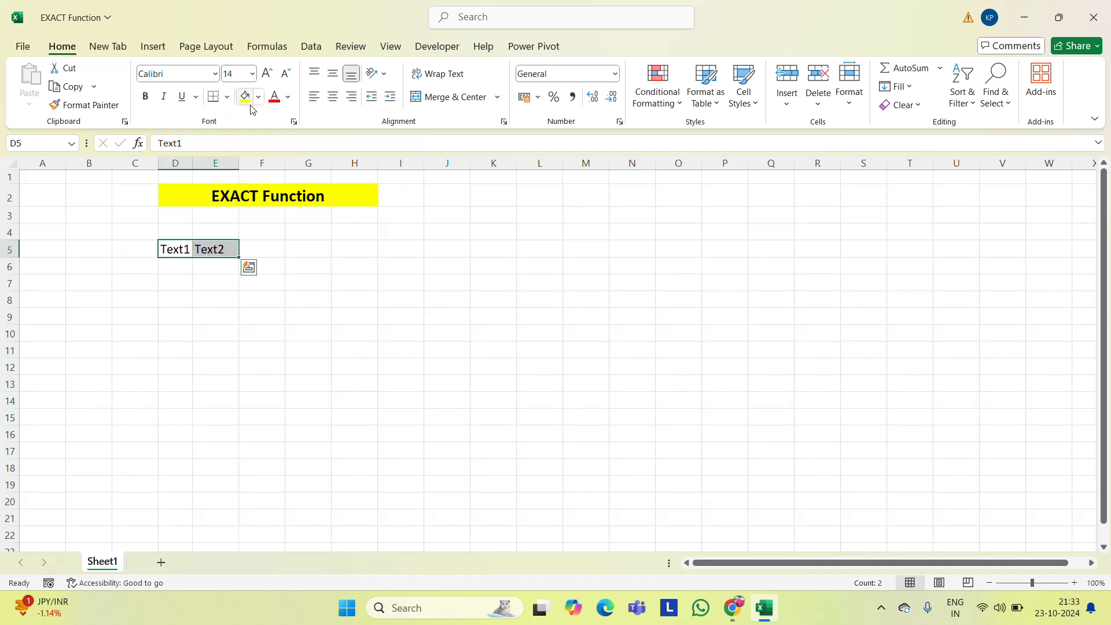
pyautogui.moveTo(193, 163); pyautogui.dragTo(323, 145)
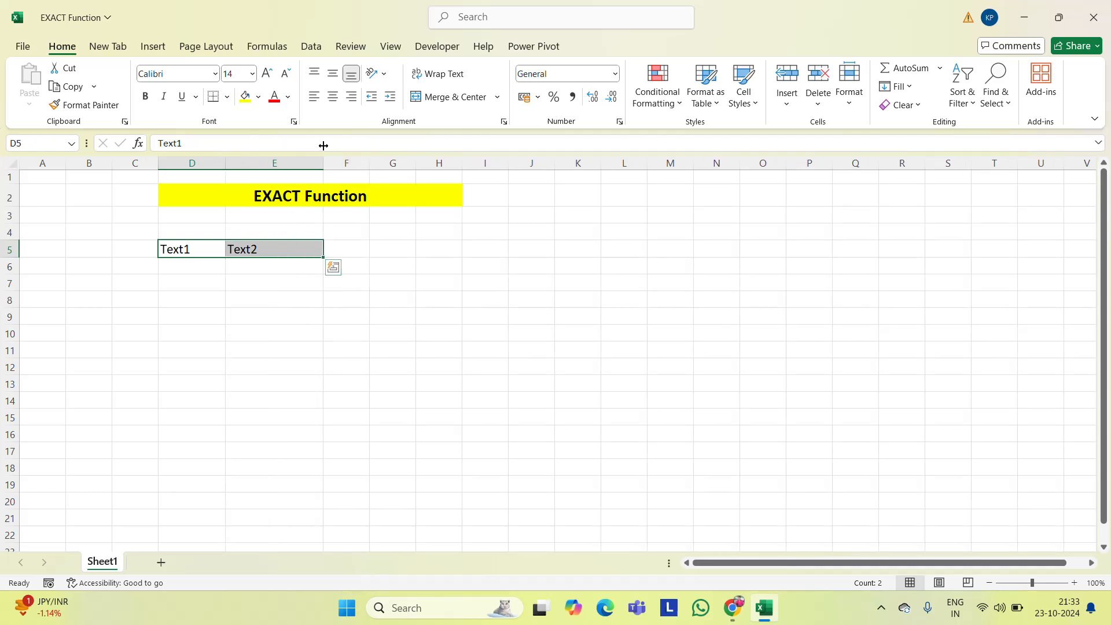
# Enter the same short first name in both D6 and E6 as a matching sample pair.
pyautogui.click(197, 265)
pyautogui.write('Ea')
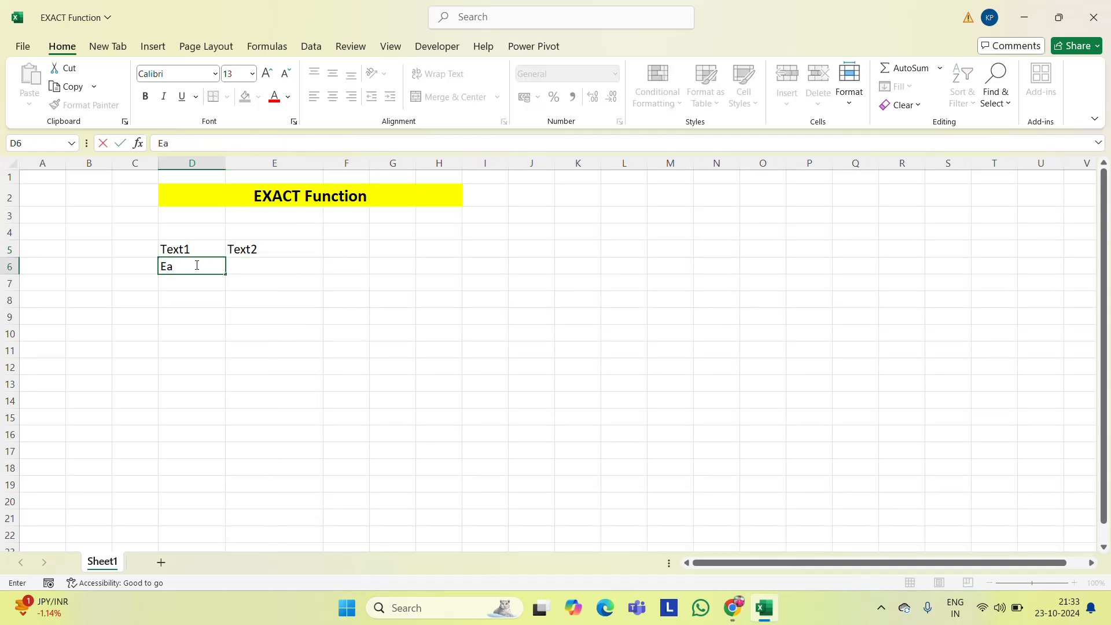
pyautogui.press('BackSpace')
pyautogui.press('BackSpace')
pyautogui.write('Ram')
pyautogui.click(195, 265)
pyautogui.press('Right')
pyautogui.write('Ram')
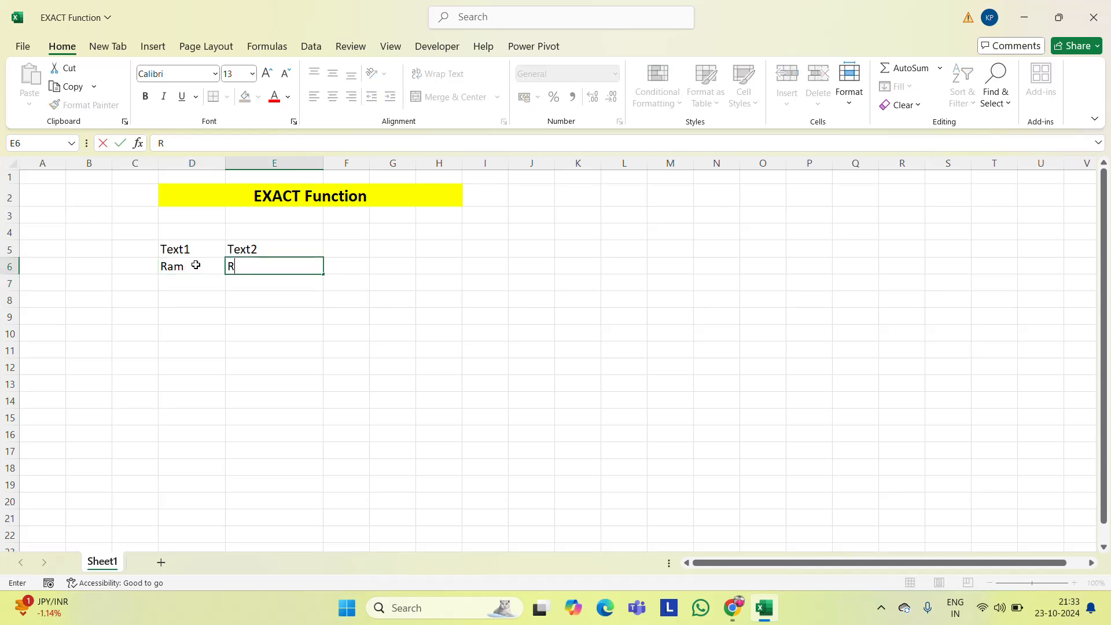
pyautogui.press('Return')
# Fill D7 and E7 with a second matching pair, using one identically spelled first name.
pyautogui.press('Left')
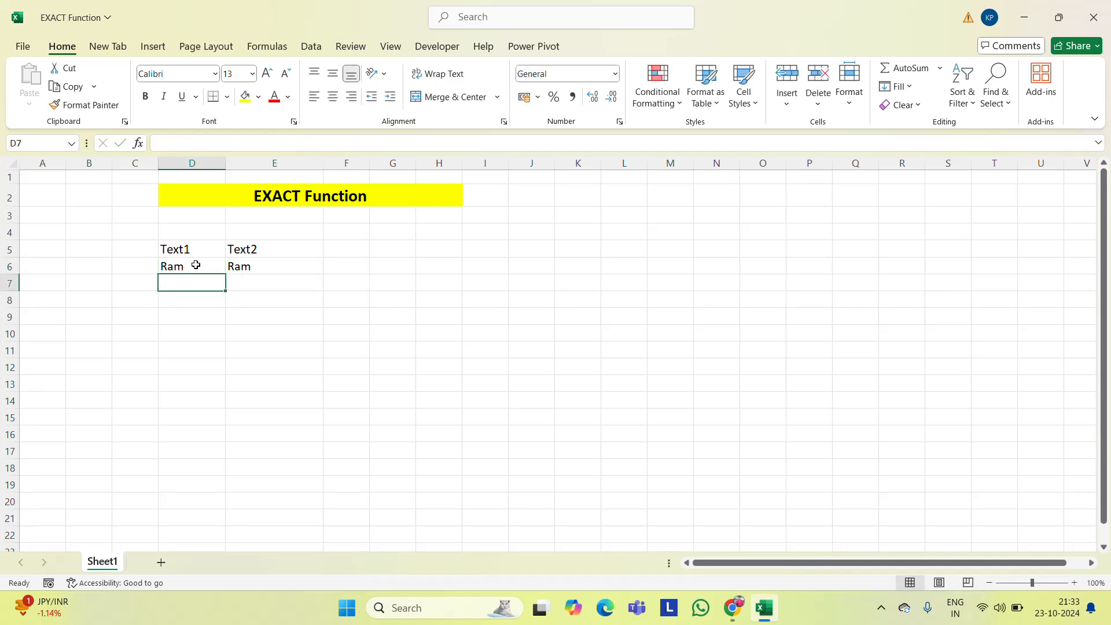
pyautogui.write('Shtam')
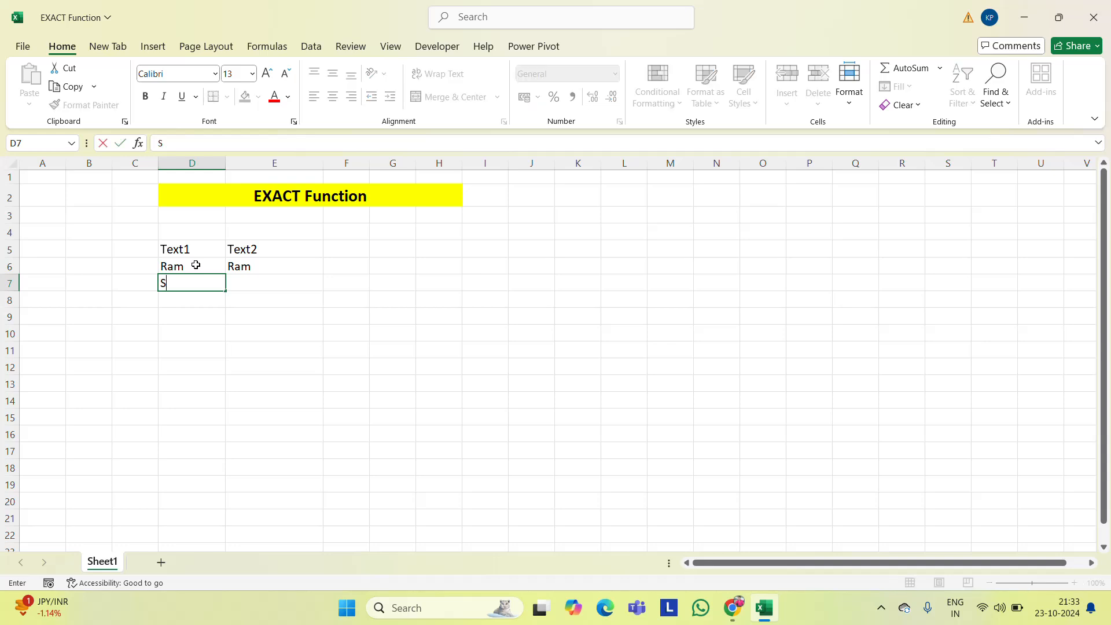
pyautogui.press('BackSpace')
pyautogui.press('BackSpace')
pyautogui.write('tam')
pyautogui.press('Right')
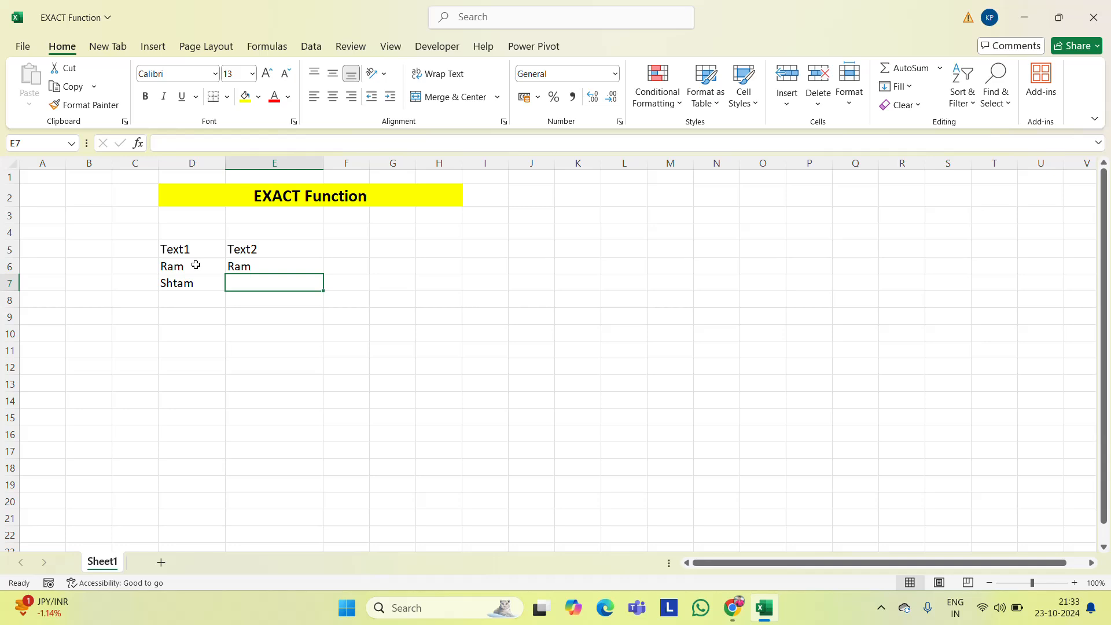
pyautogui.press('Left')
pyautogui.press('Right')
pyautogui.write('Shtam')
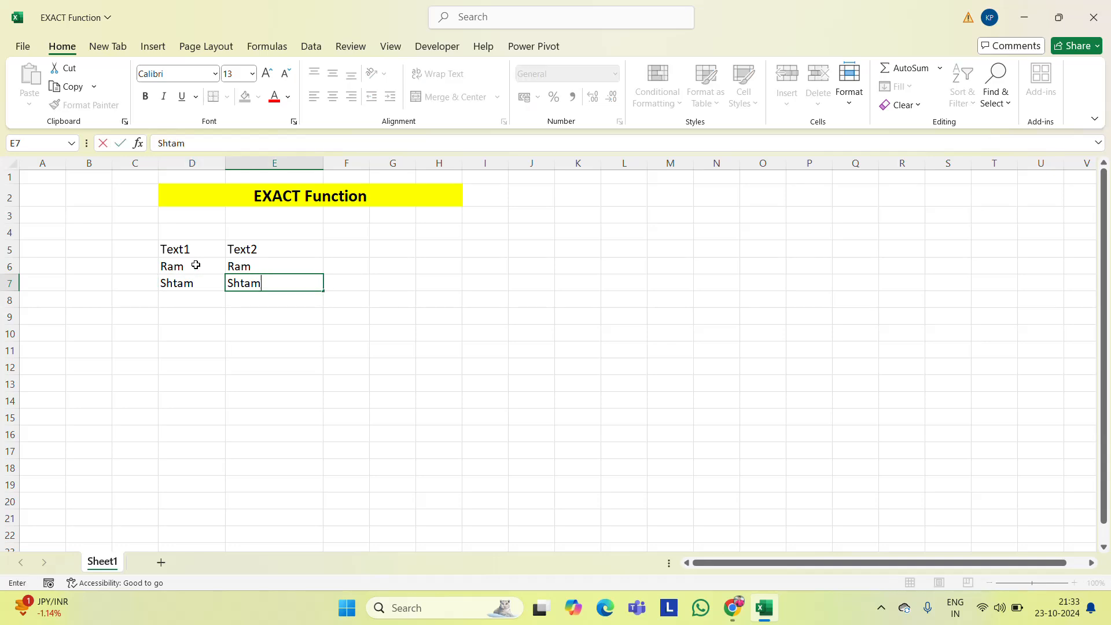
pyautogui.press('Return')
# Enter a new first name in D8 and the first name from row 6 in E8 as a non-matching pair.
pyautogui.press('Left')
pyautogui.write('Manish')
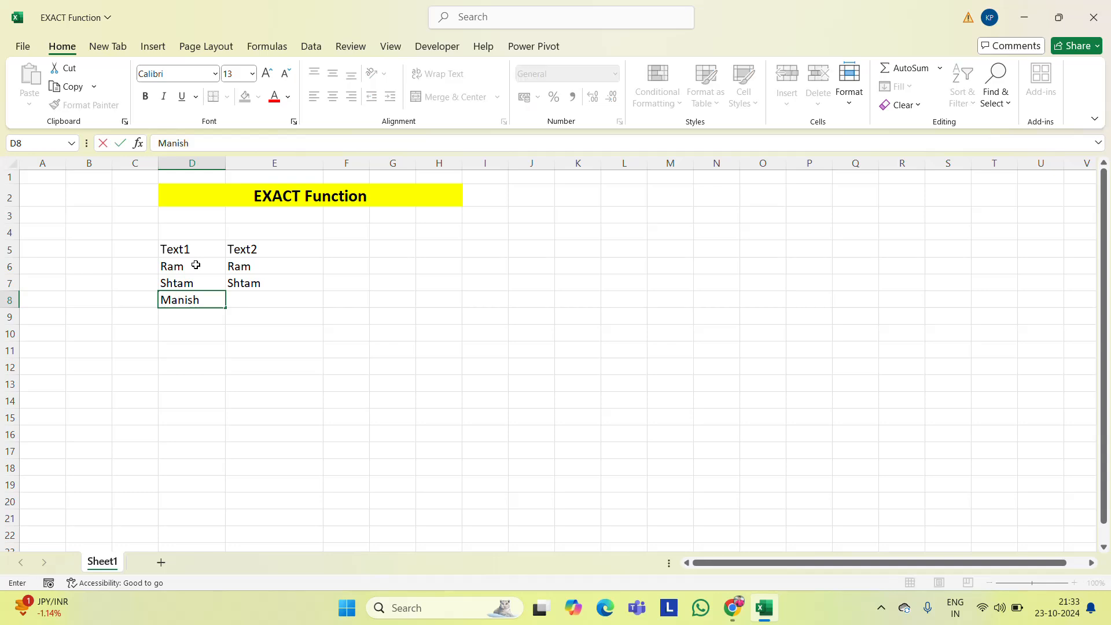
pyautogui.press('Return')
pyautogui.press('Up')
pyautogui.press('Right')
pyautogui.write('R')
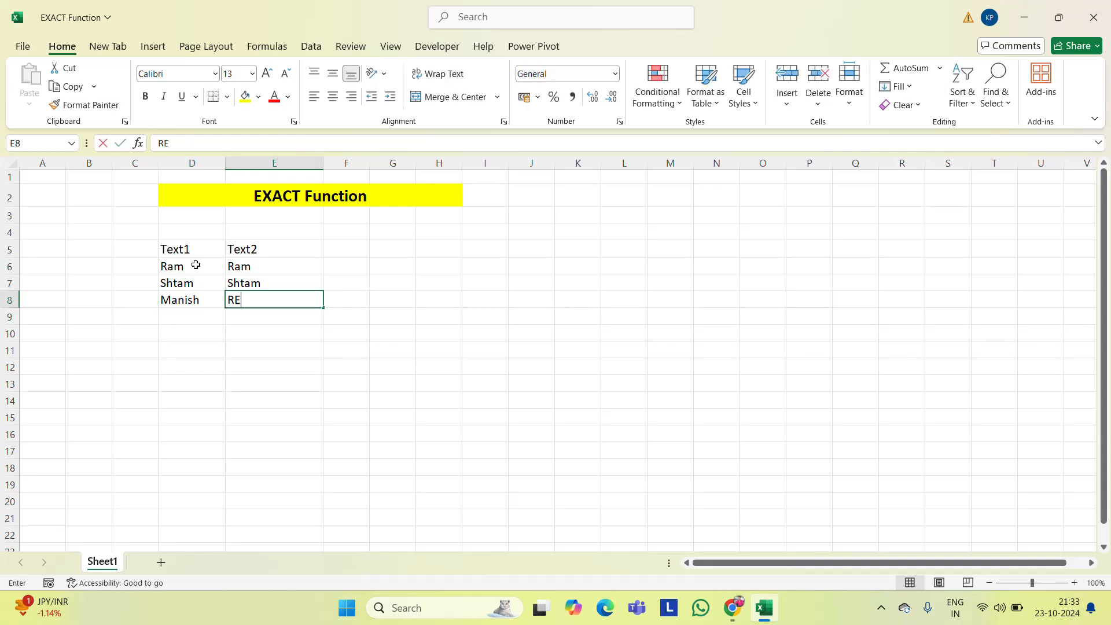
pyautogui.write('am')
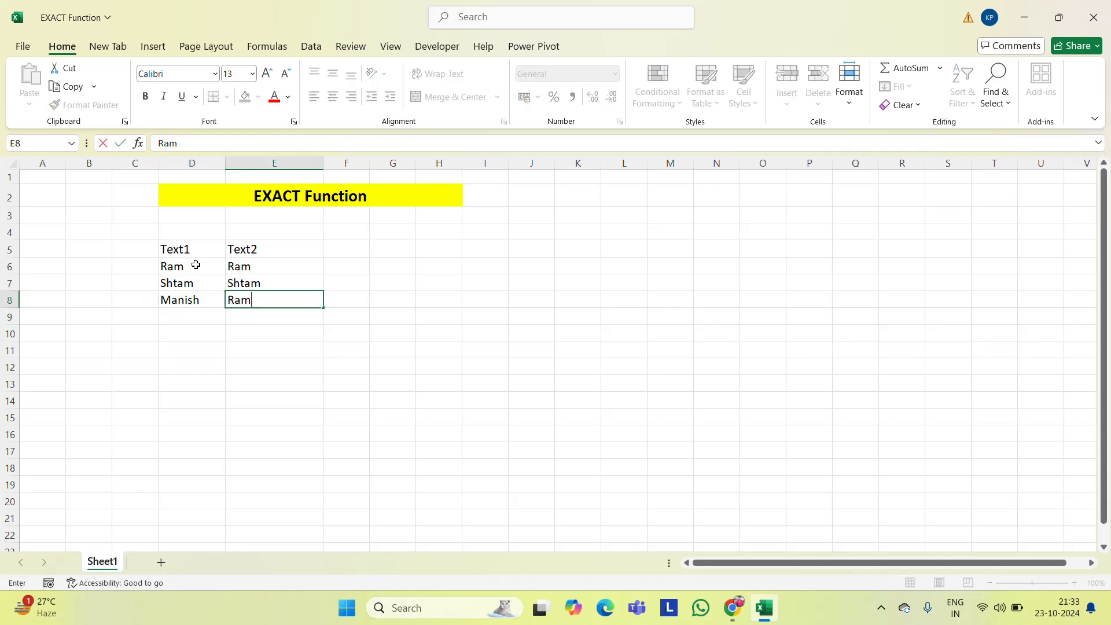
pyautogui.press('Return')
# Add another matching pair by entering the same new first name in D9 and E9.
pyautogui.press('Left')
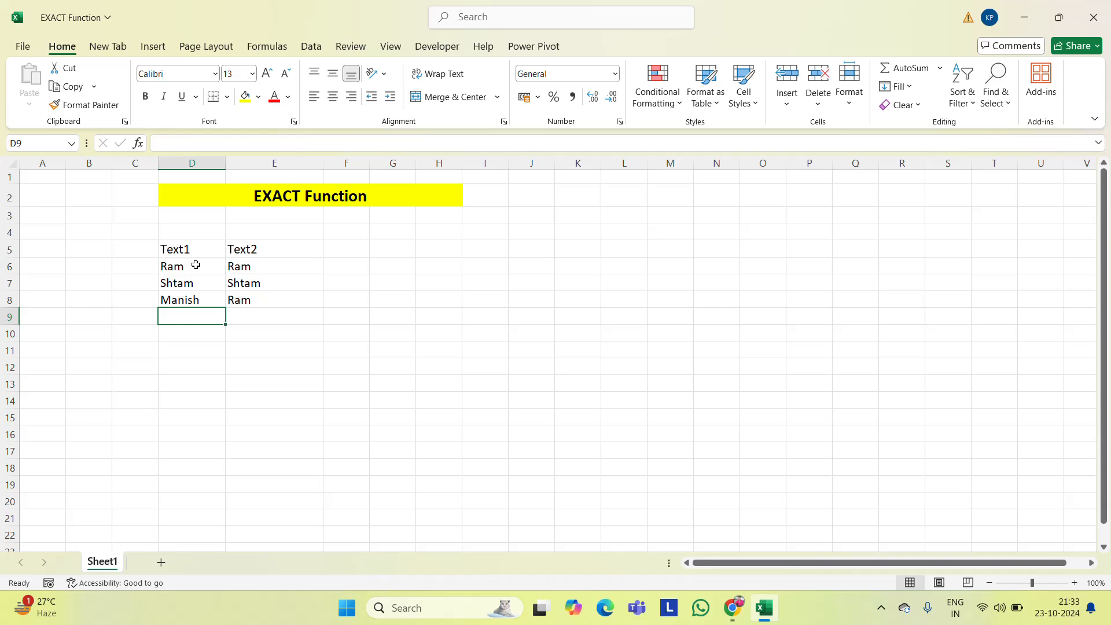
pyautogui.write('Kama')
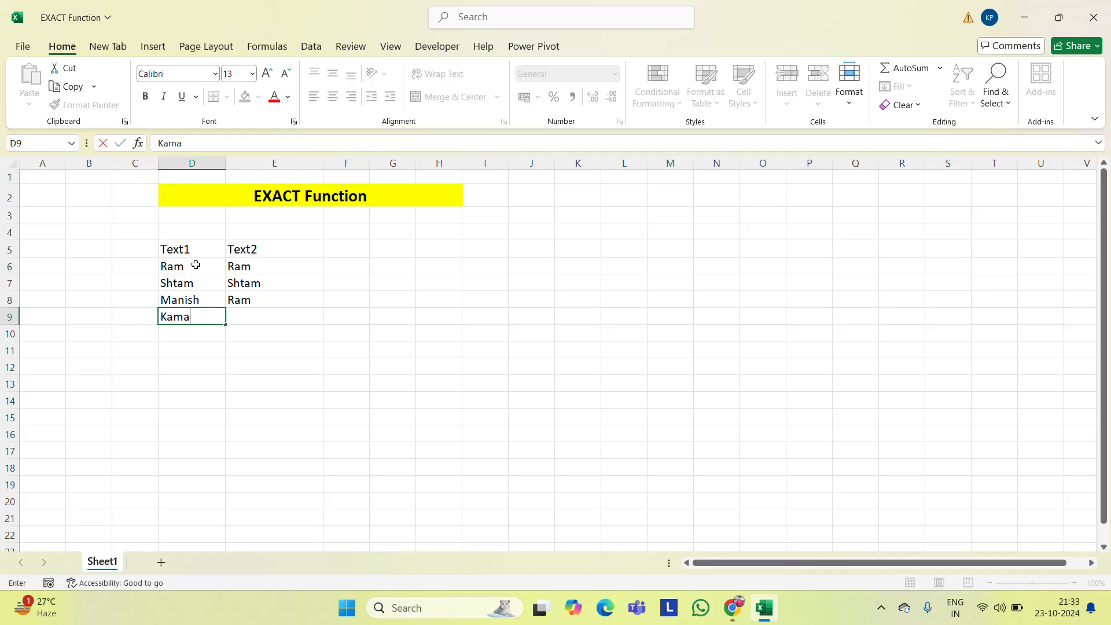
pyautogui.write('l')
pyautogui.press('Tab')
pyautogui.write('Kamal')
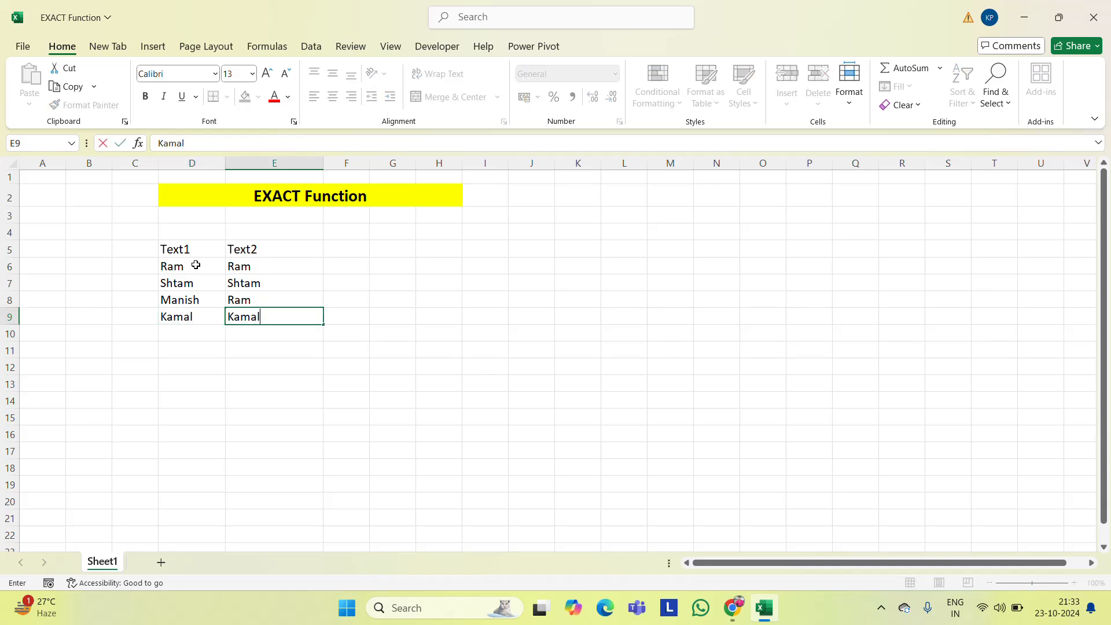
pyautogui.press('Return')
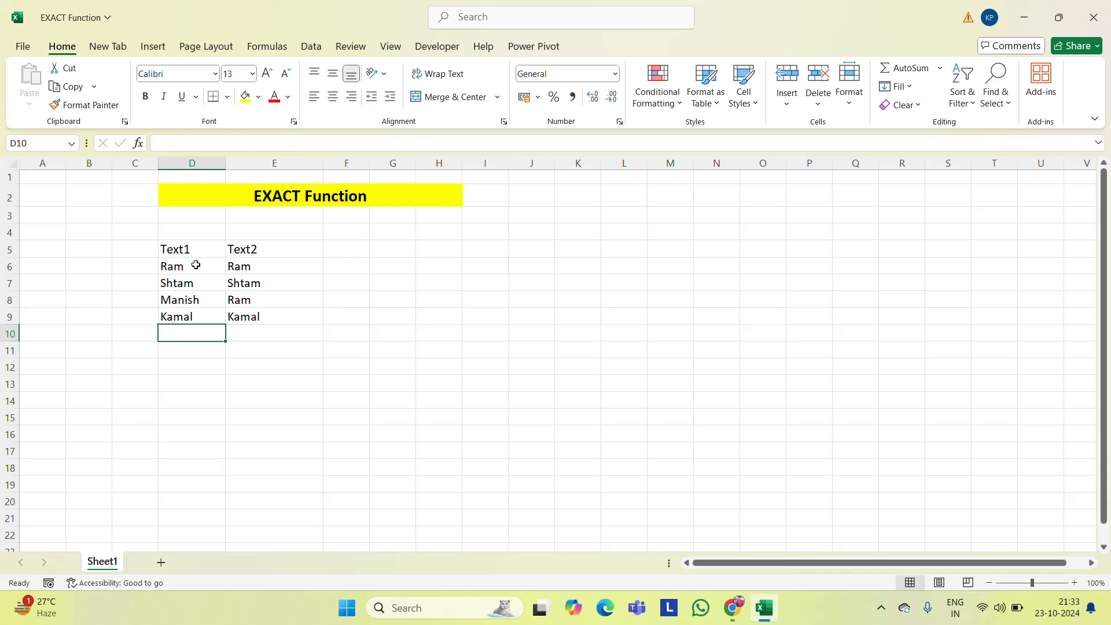
# Enter two different first names in D10 and E10 as the last non-matching pair.
pyautogui.write('Manoj')
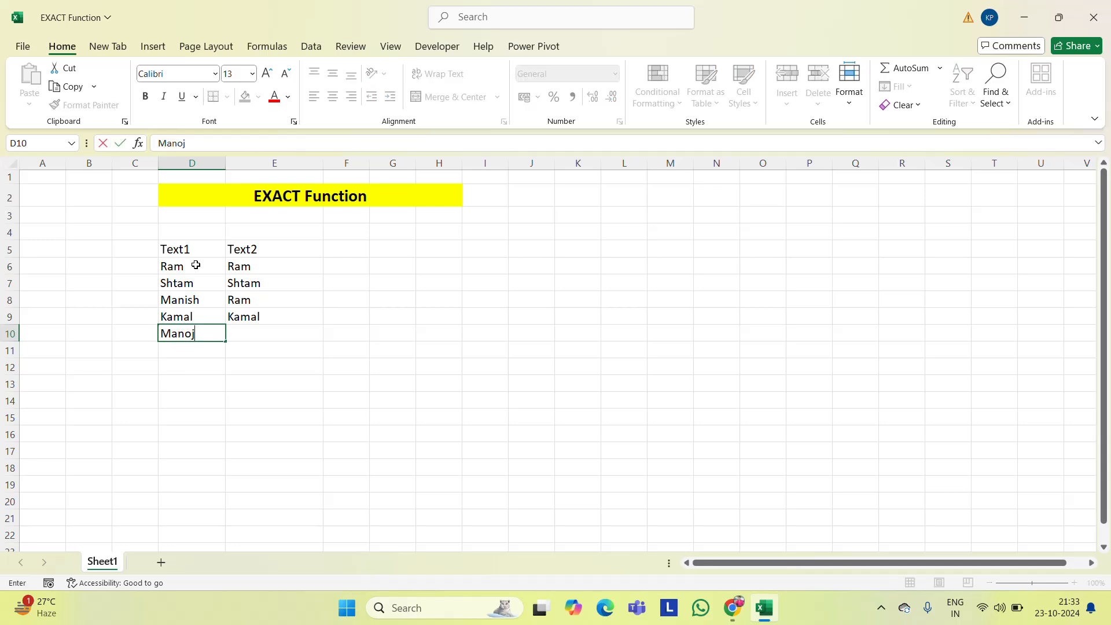
pyautogui.press('Return')
pyautogui.press('Right')
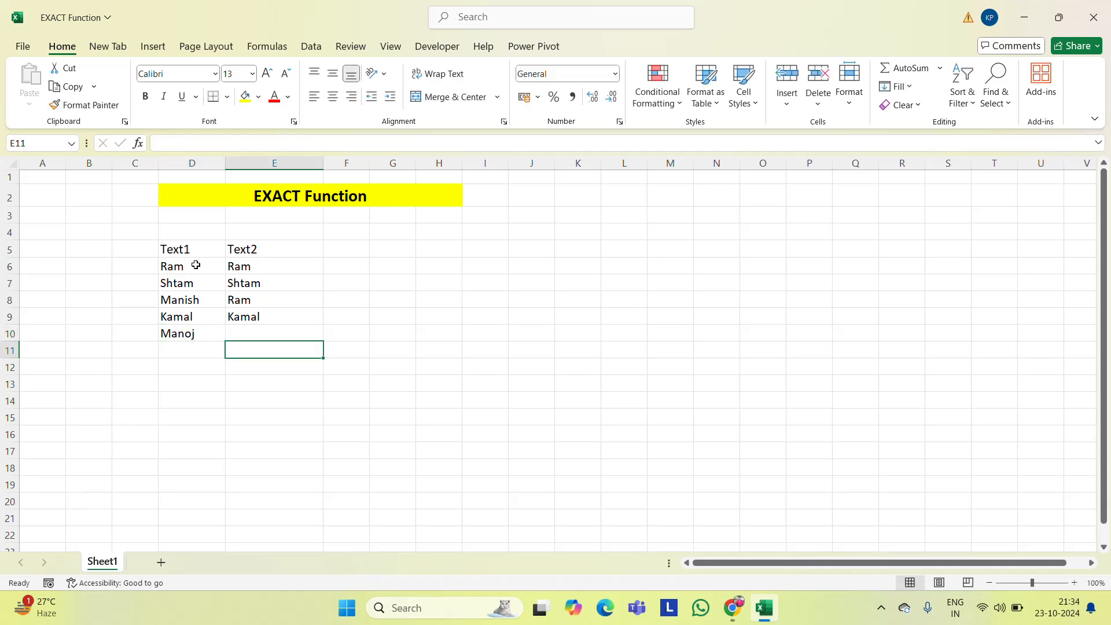
pyautogui.press('Up')
pyautogui.write('Ravi')
pyautogui.press('Return')
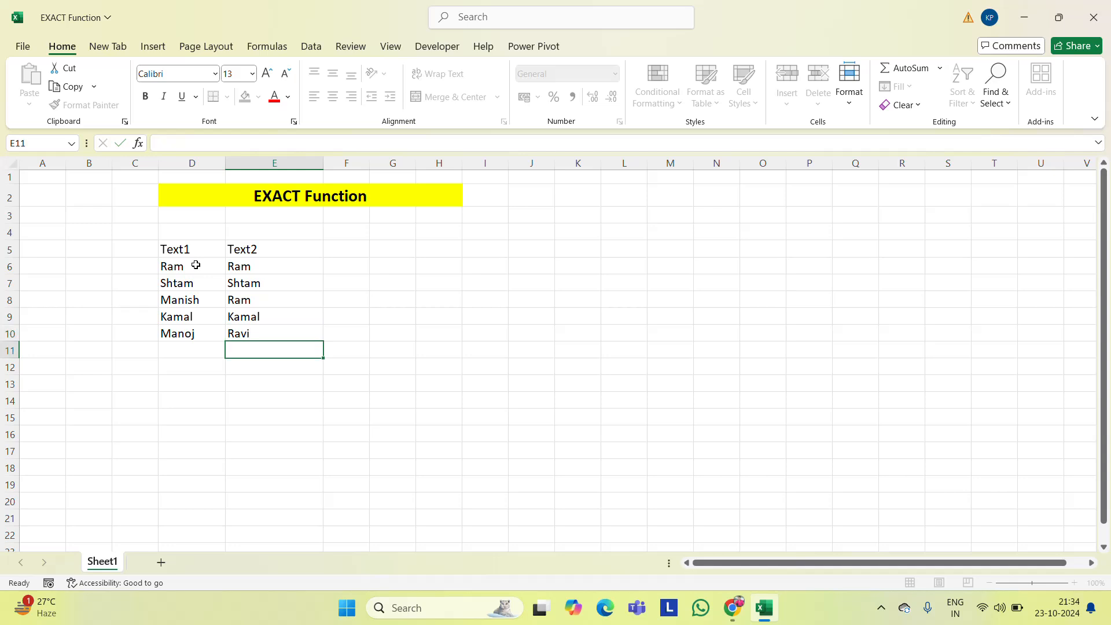
# Center the contents of the sample table in D5:E10 horizontally.
pyautogui.press('Up')
pyautogui.press('Up')
pyautogui.press('Up')
pyautogui.press('Up')
pyautogui.press('Up')
pyautogui.press('Up')
pyautogui.press('Left')
pyautogui.hotkey('shift', 'Down')
pyautogui.hotkey('shift', 'Down')
pyautogui.hotkey('shift', 'Down')
pyautogui.hotkey('shift', 'Down')
pyautogui.hotkey('shift', 'Down')
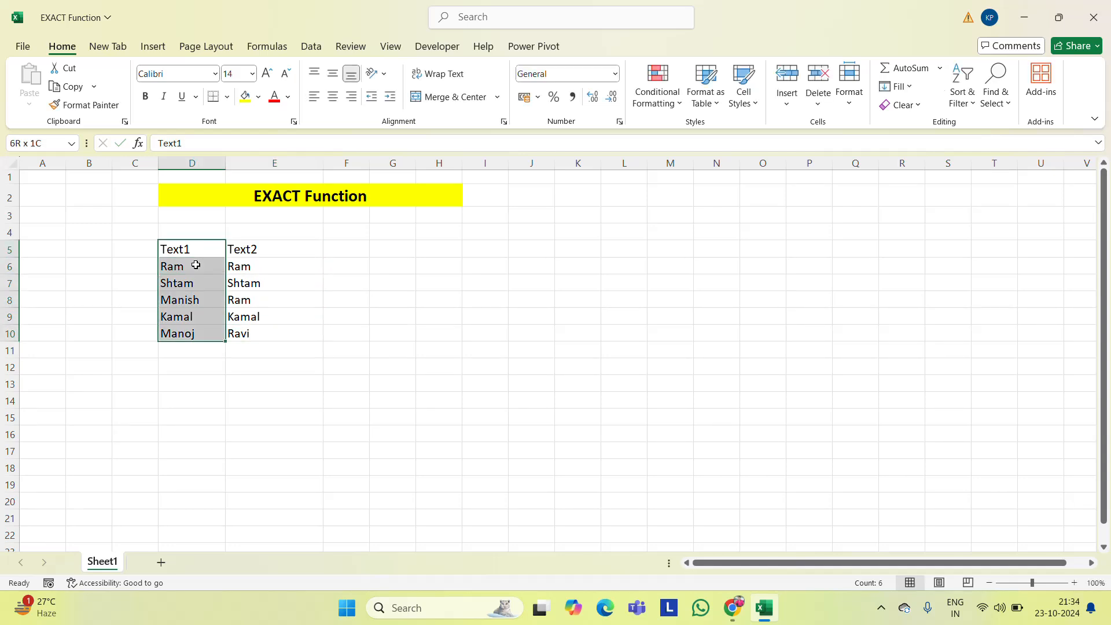
pyautogui.hotkey('shift', 'Right')
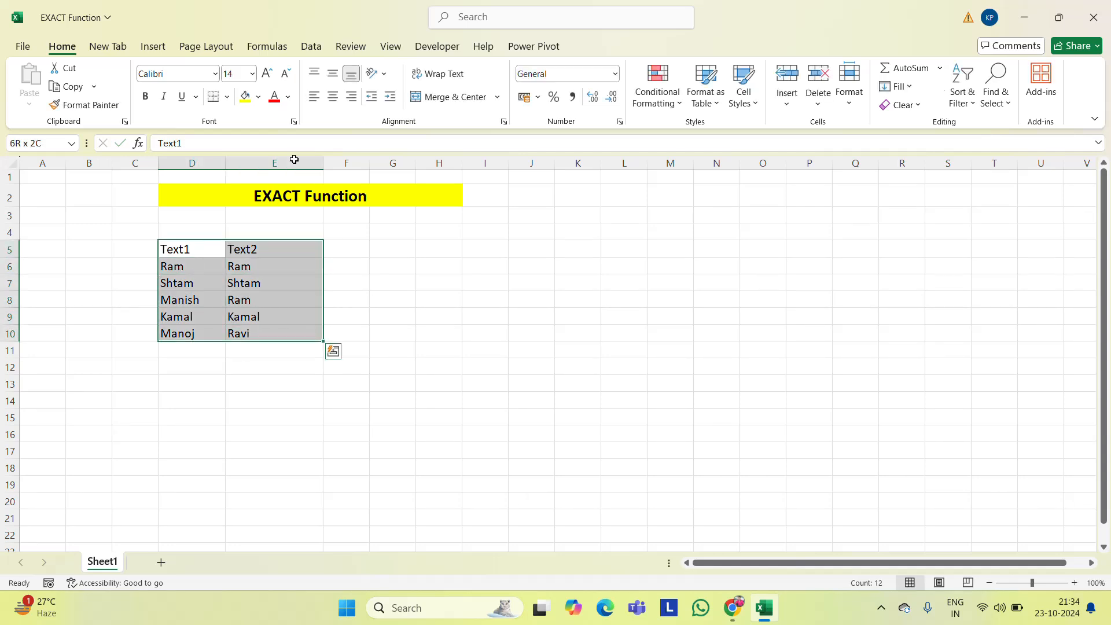
pyautogui.click(333, 96)
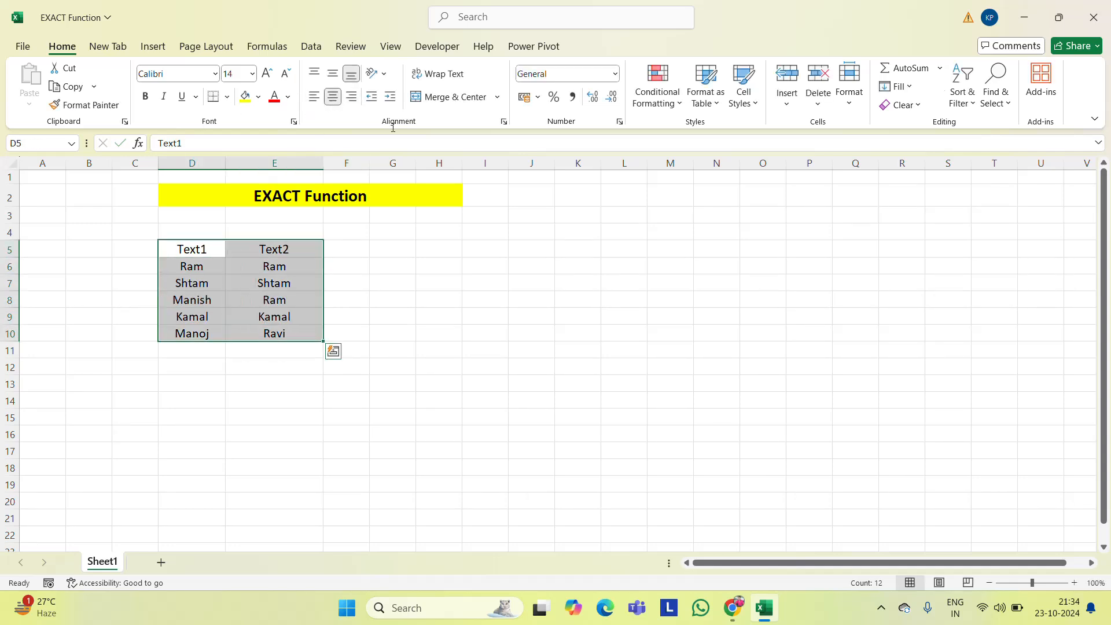
pyautogui.click(236, 74)
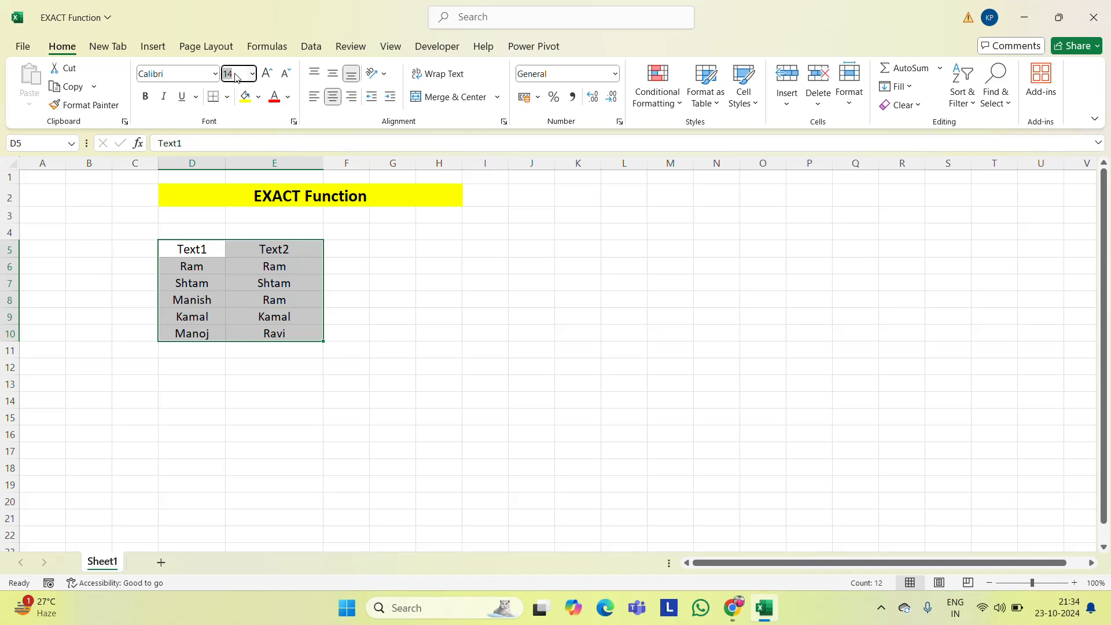
# Make the headings Text1 and Text2 in D5:E5 bold.
pyautogui.click(210, 254)
pyautogui.hotkey('shift', 'Right')
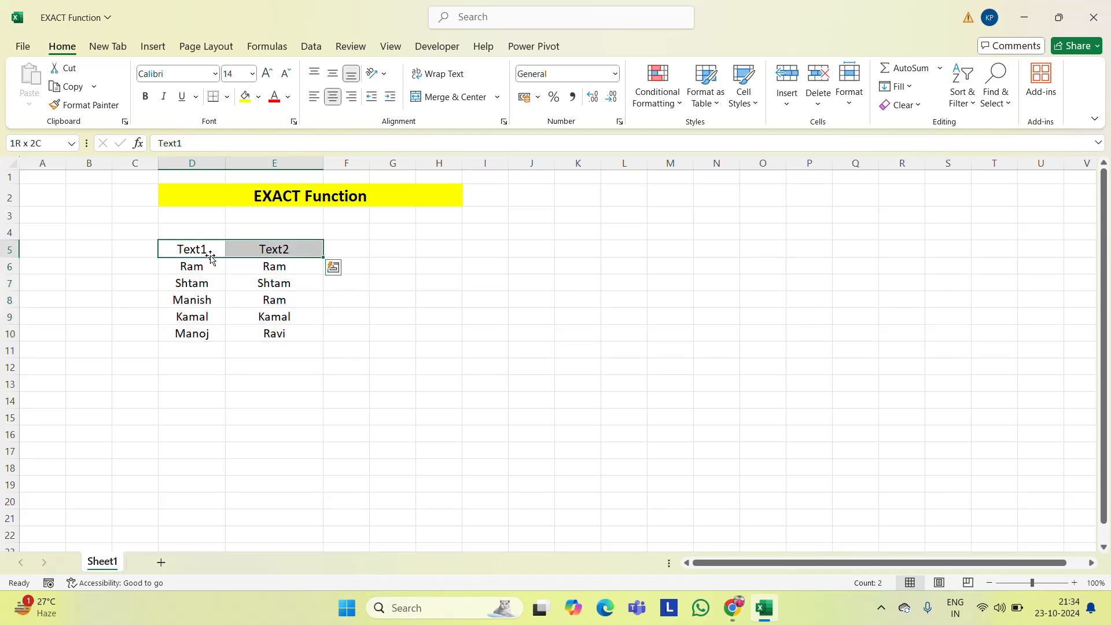
pyautogui.click(145, 97)
# Add the heading "Exact" in cell F5 and make it bold.
pyautogui.click(377, 247)
pyautogui.press('Left')
pyautogui.press('Left')
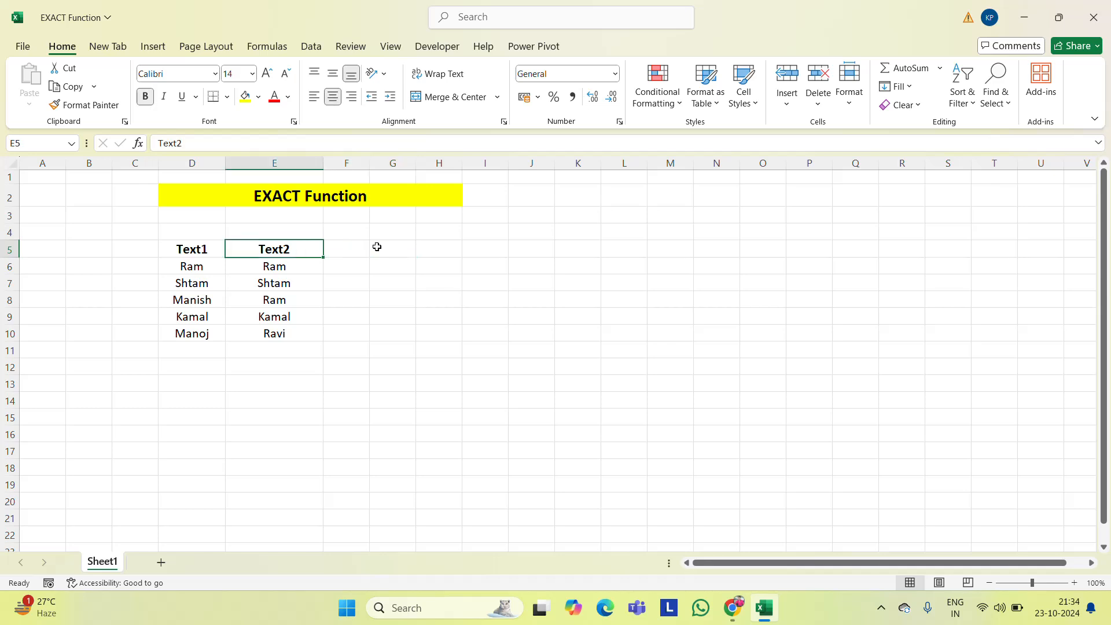
pyautogui.press('Right')
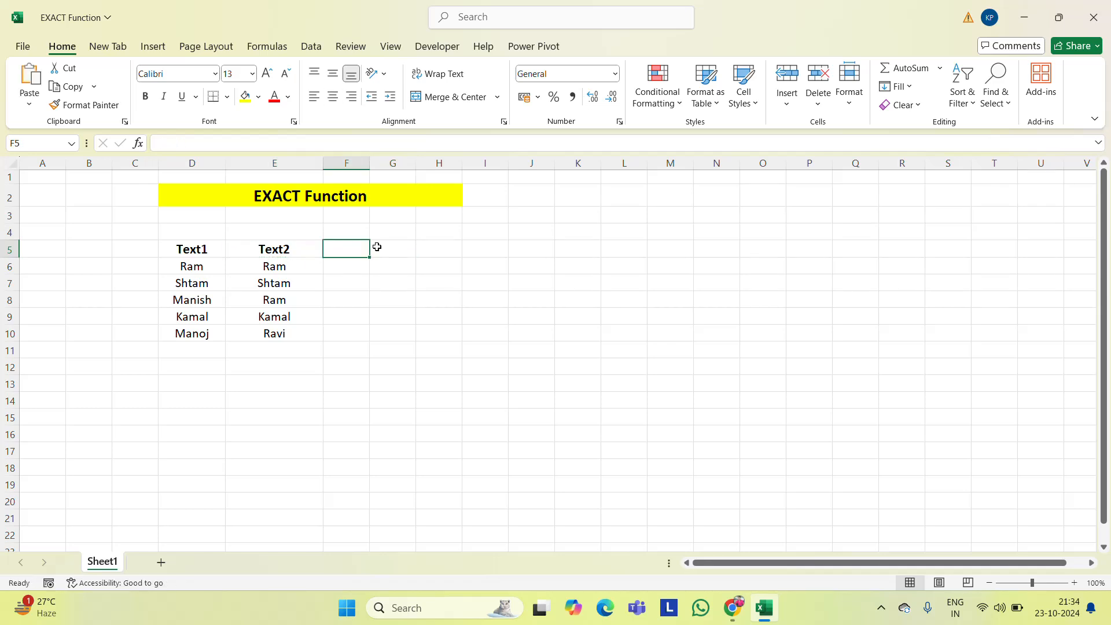
pyautogui.write('Ex')
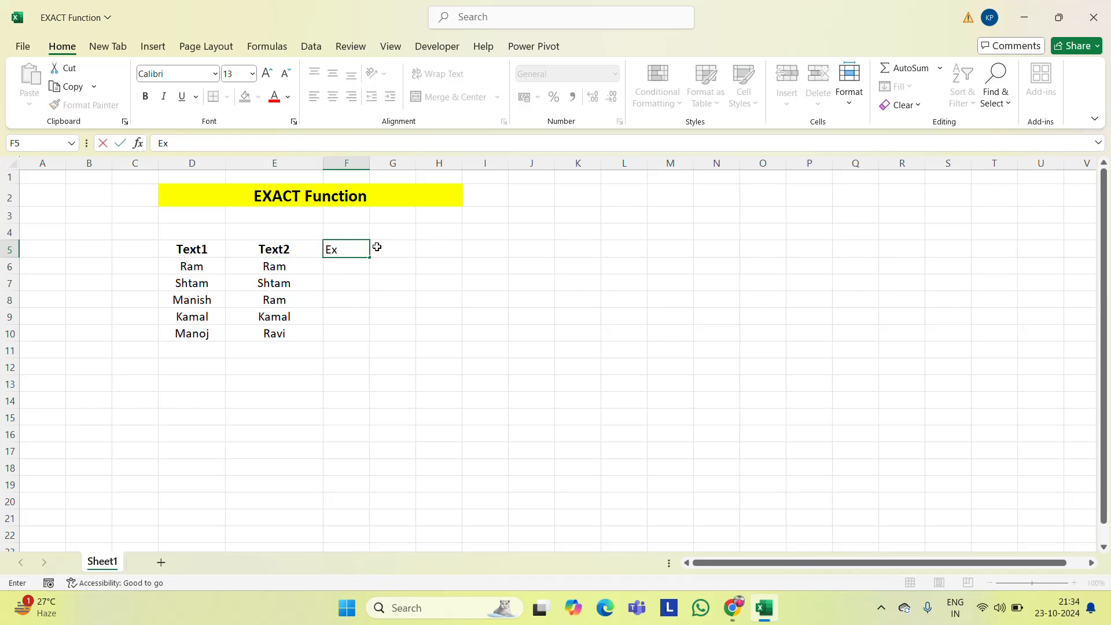
pyautogui.write('act')
pyautogui.press('Return')
pyautogui.press('Up')
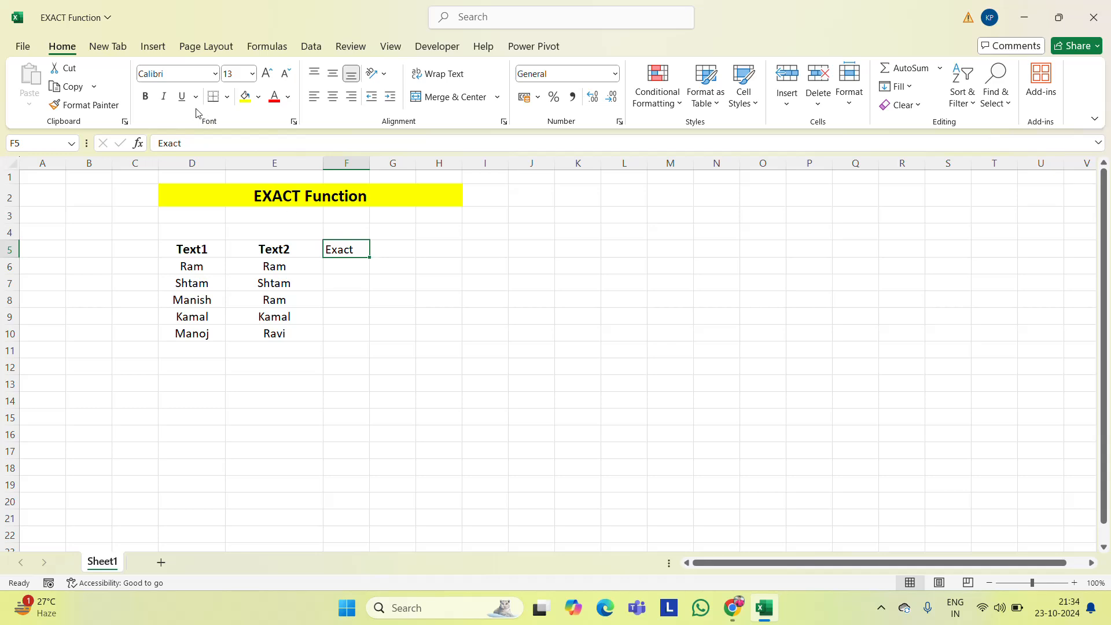
pyautogui.click(145, 97)
pyautogui.click(333, 275)
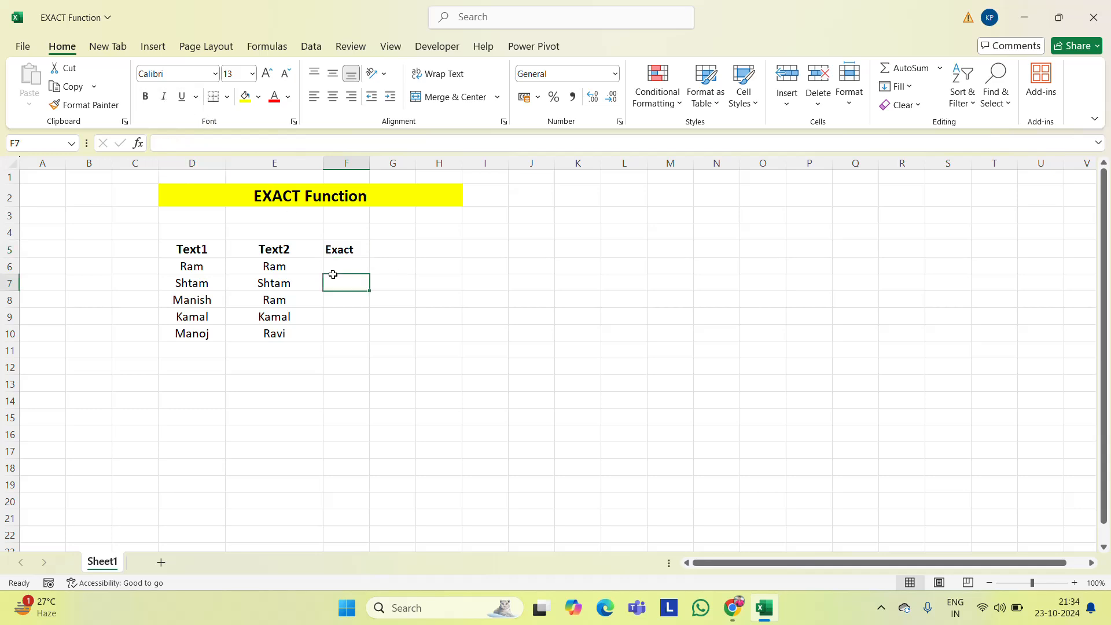
# Set the font size of the whole table in D5:F10 to 16.
pyautogui.press('Up')
pyautogui.press('Up')
pyautogui.press('Up')
pyautogui.press('Left')
pyautogui.press('Left')
pyautogui.press('Down')
pyautogui.hotkey('ctrl', 'shift', 'Down')
pyautogui.hotkey('shift', 'Right')
pyautogui.hotkey('shift', 'Right')
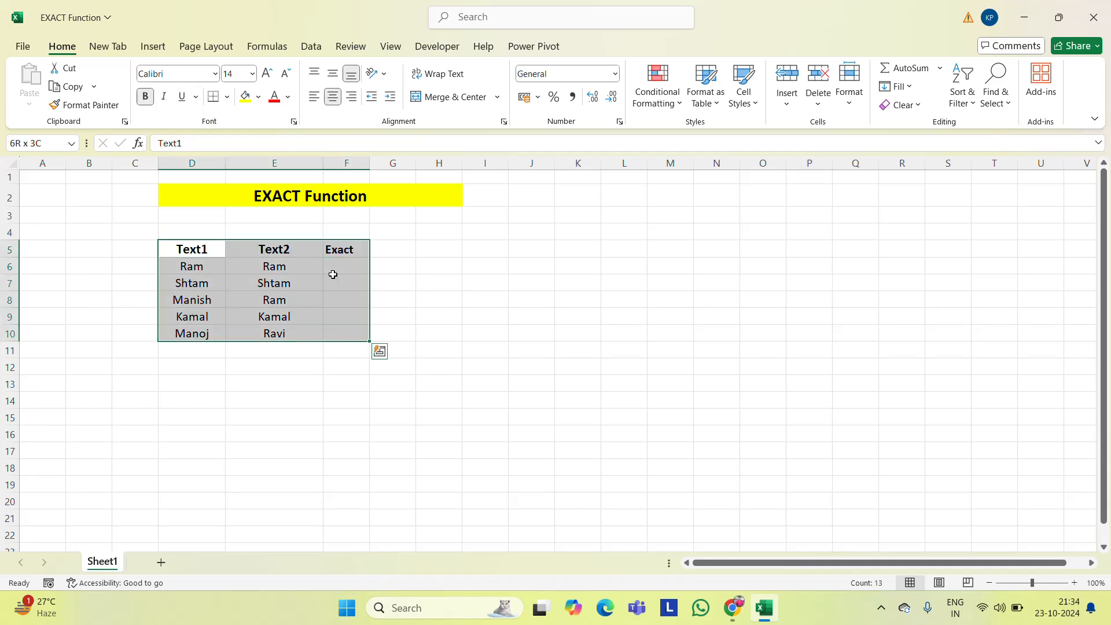
pyautogui.click(252, 73)
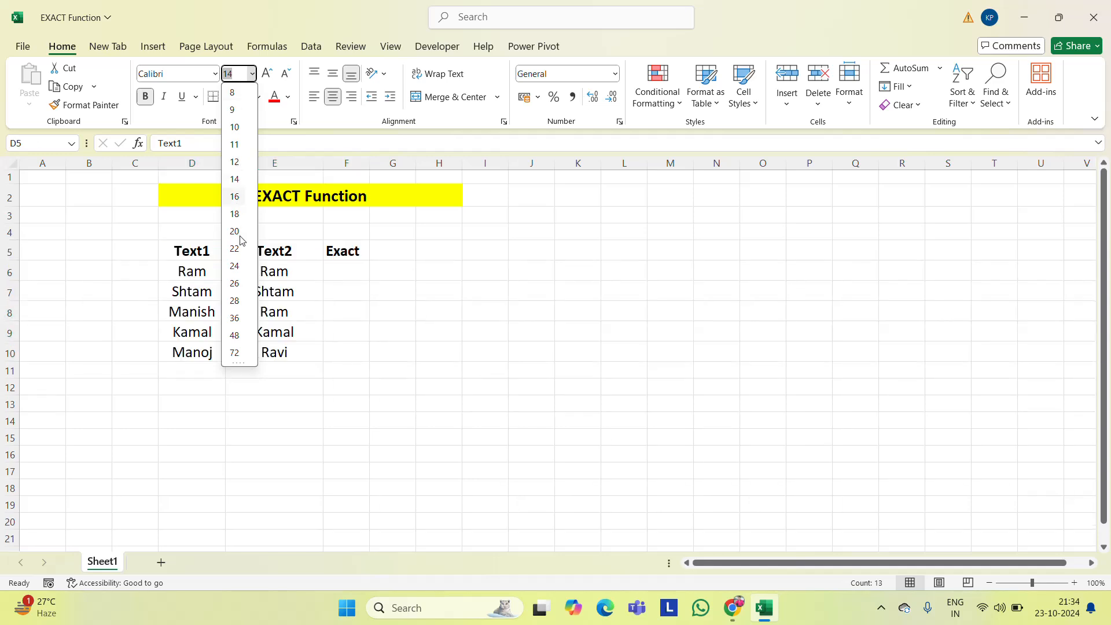
pyautogui.click(235, 196)
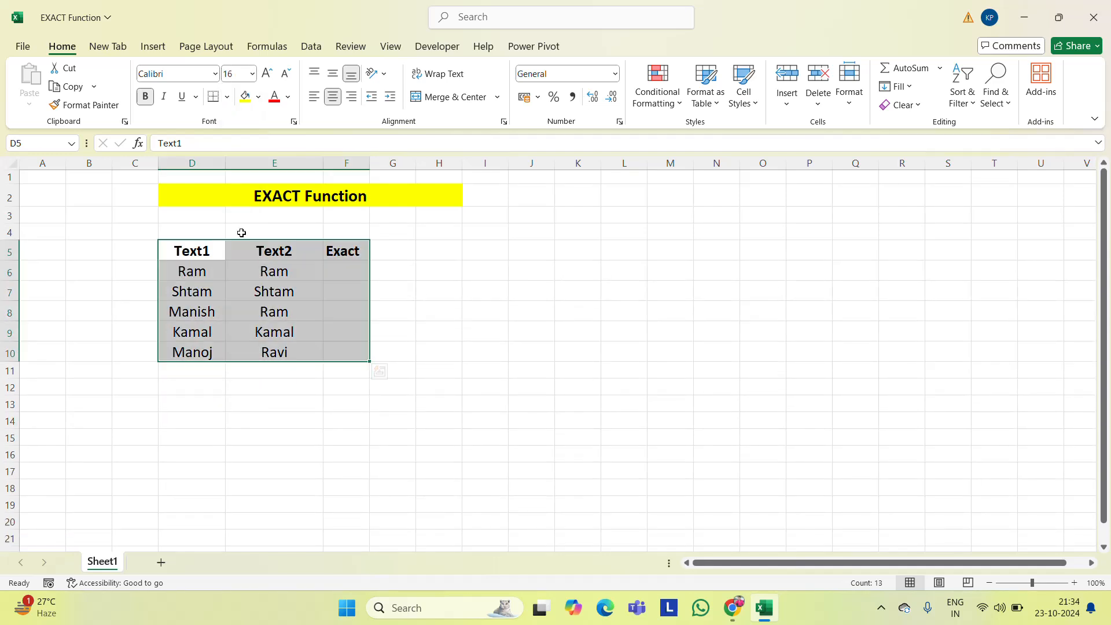
# Widen column F, which holds the Exact heading.
pyautogui.click(334, 274)
pyautogui.press('Up')
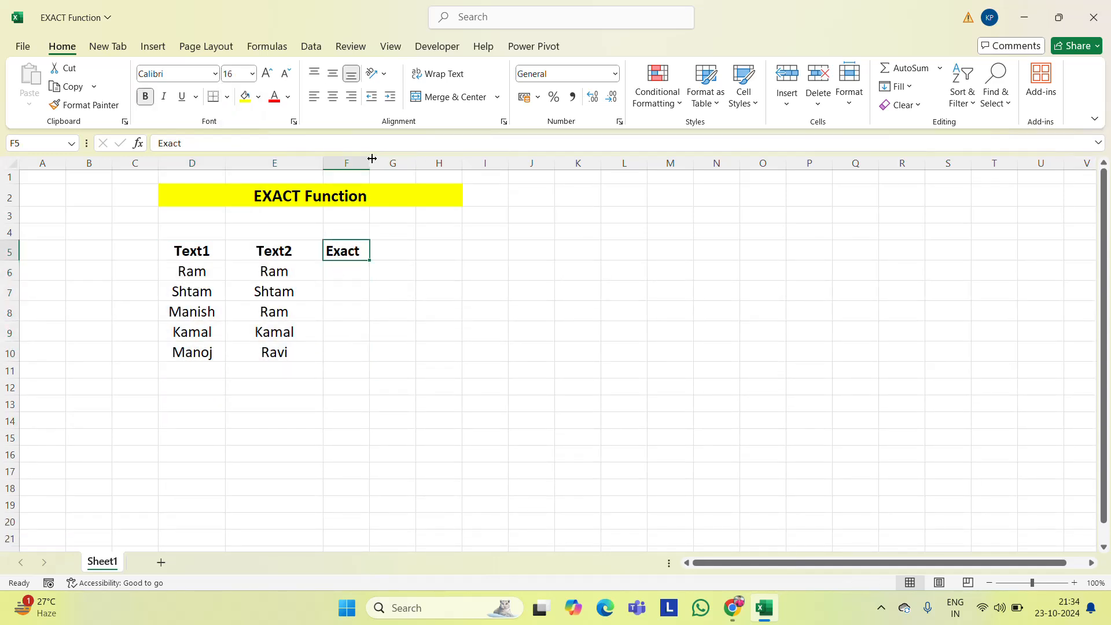
pyautogui.moveTo(372, 159); pyautogui.dragTo(399, 159)
# Enter the formula =EXACT(D6,E6) in cell F6 to compare the first text pair.
pyautogui.click(365, 280)
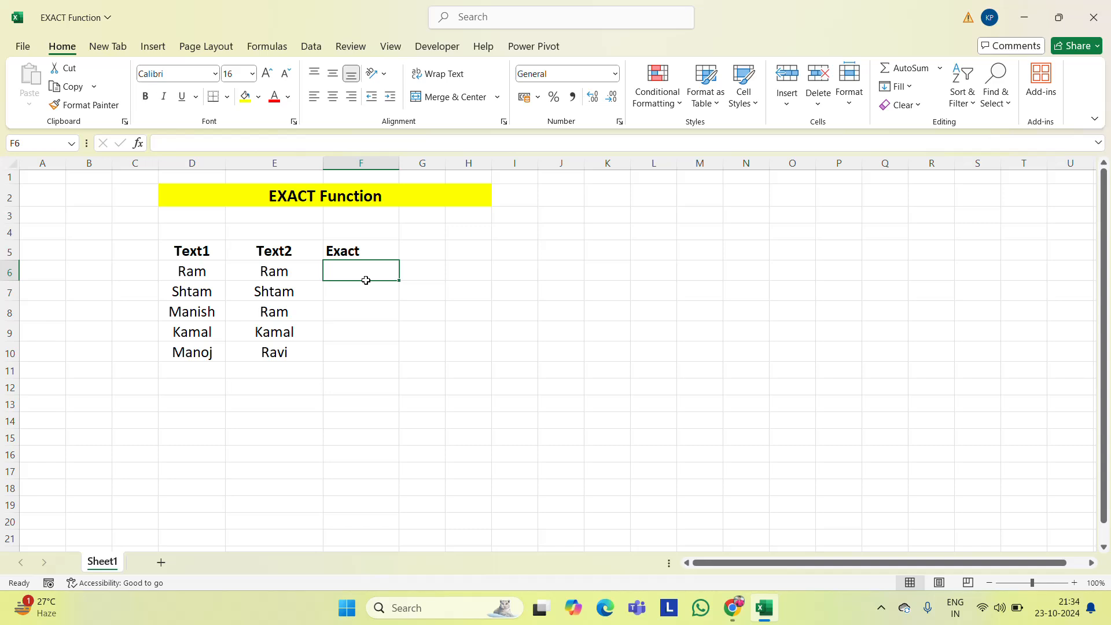
pyautogui.write('=ex')
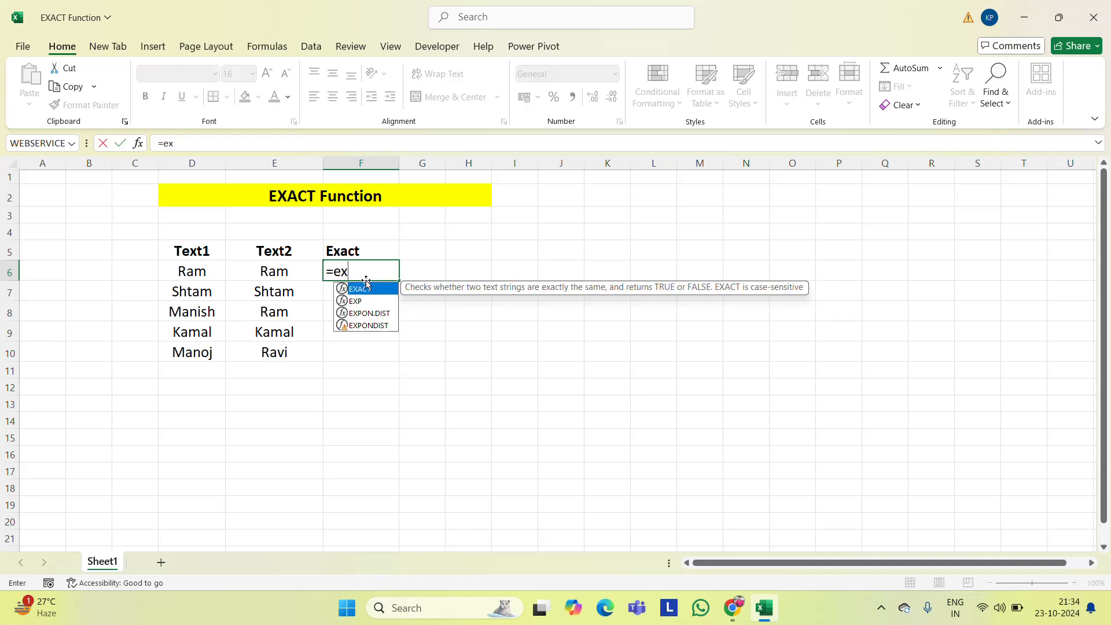
pyautogui.press('Tab')
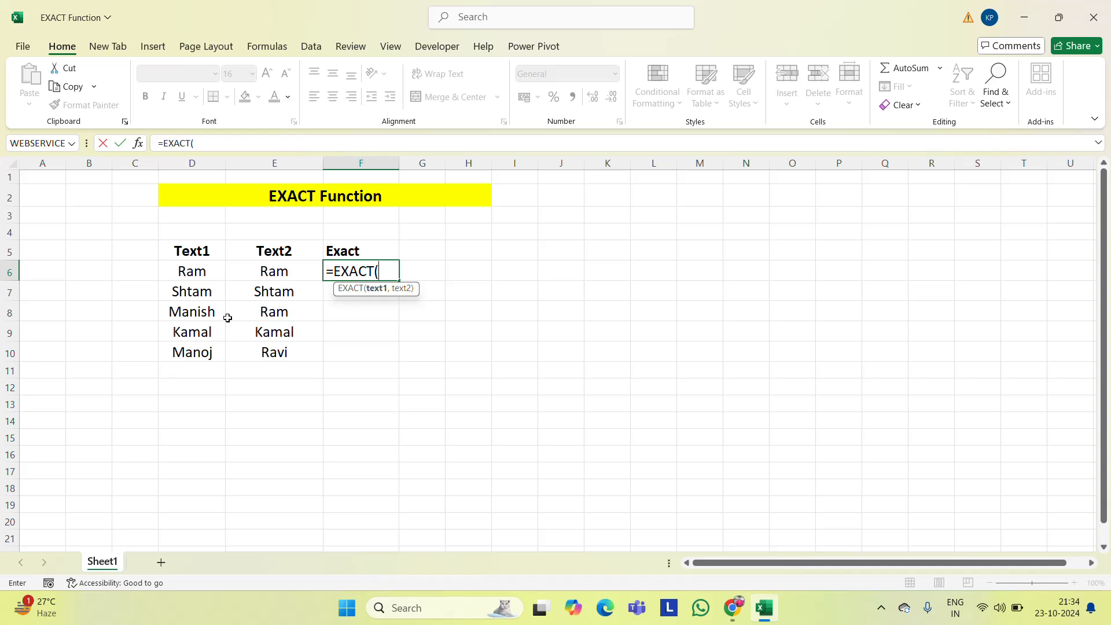
pyautogui.click(189, 273)
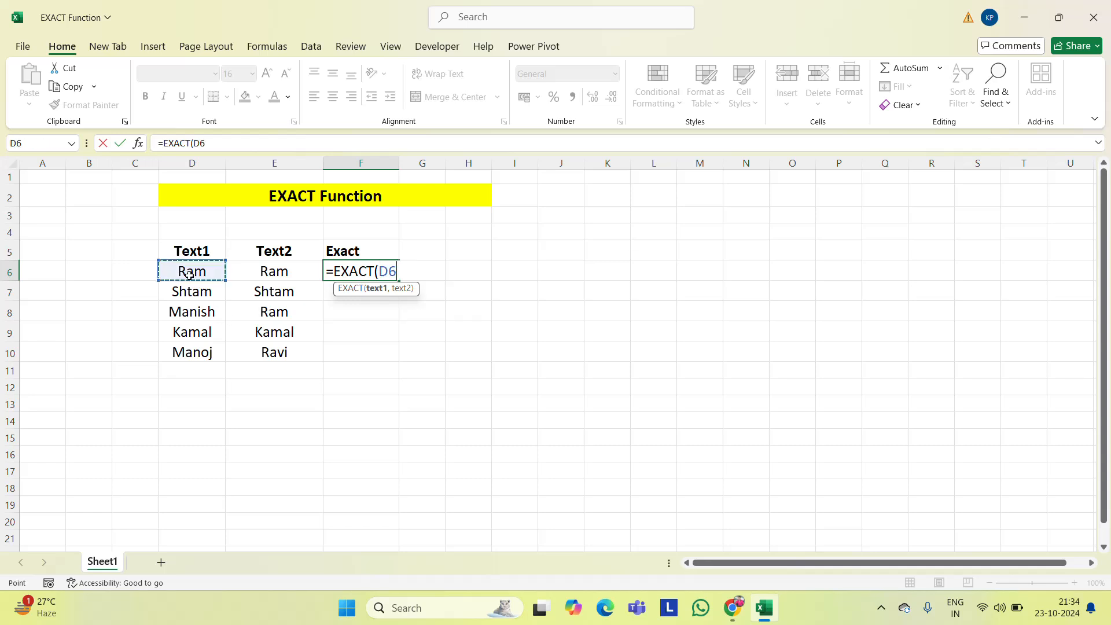
pyautogui.press('Left')
pyautogui.press('Right')
pyautogui.press('Right')
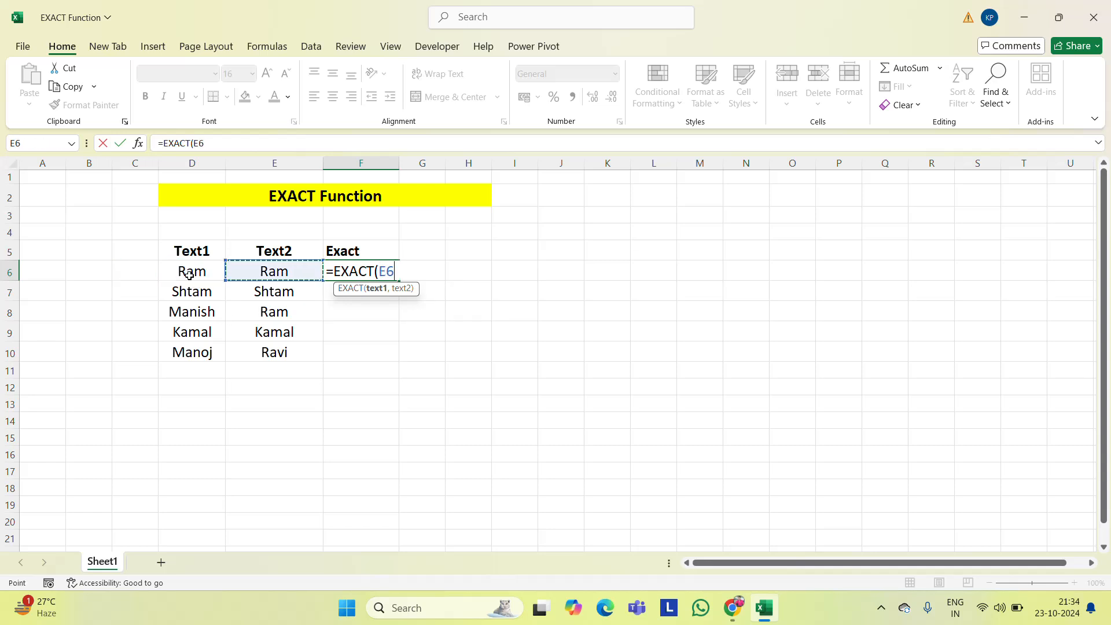
pyautogui.press('Left')
pyautogui.write(',')
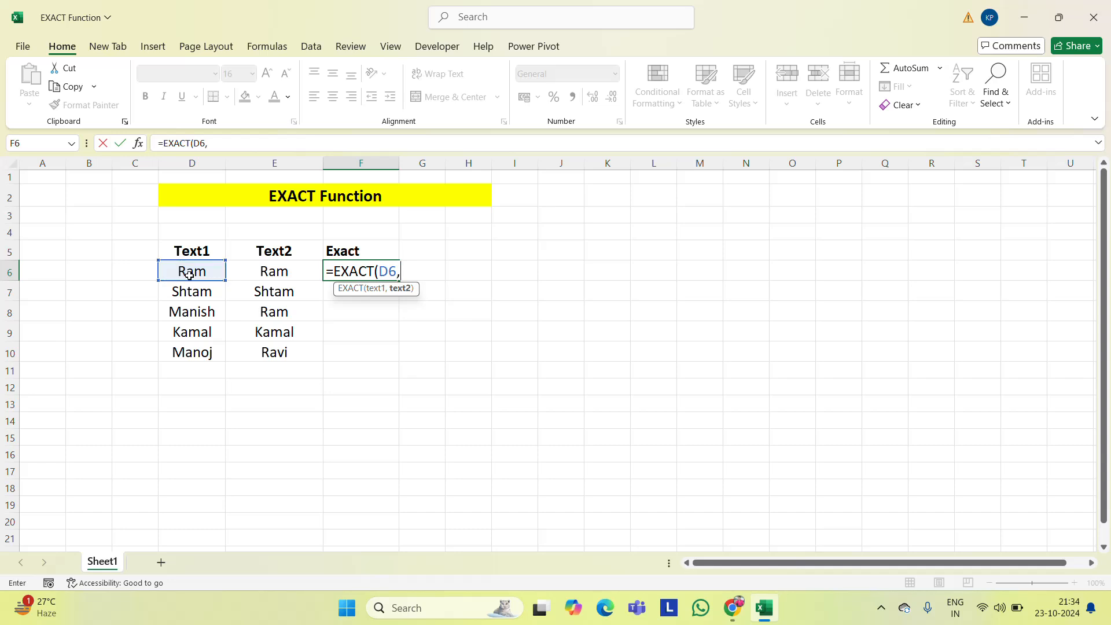
pyautogui.press('Left')
pyautogui.hotkey('ctrl', 'Return')
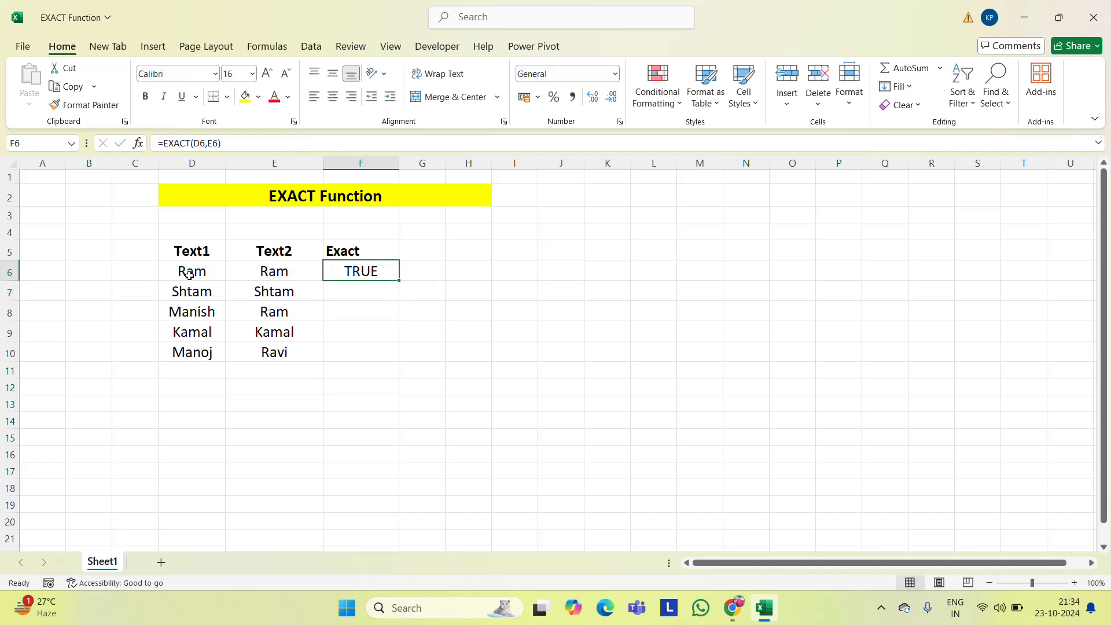
# Copy the EXACT formula from F6 down to the last table row, filling F6:F10.
pyautogui.hotkey('ctrl', 'c')
pyautogui.press('Left')
pyautogui.hotkey('ctrl', 'Down')
pyautogui.press('Right')
pyautogui.hotkey('ctrl', 'shift', 'Up')
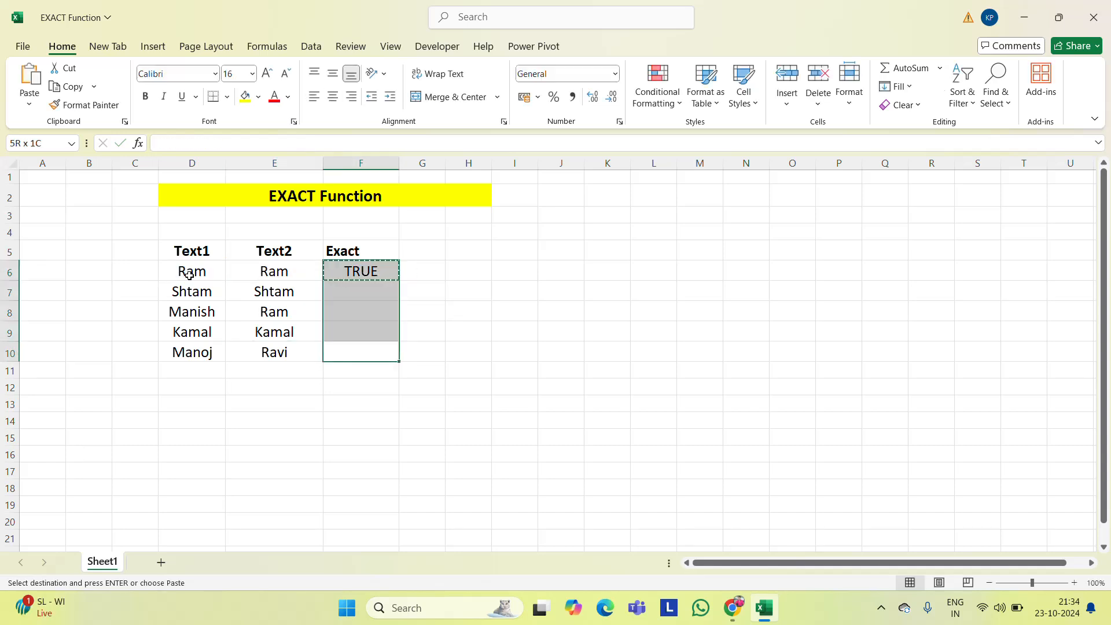
pyautogui.hotkey('ctrl', 'v')
pyautogui.press('Escape')
# Compare each Text1 and Text2 pair in rows 6 to 10 with its EXACT result in column F.
pyautogui.press('Down')
pyautogui.press('Down')
pyautogui.press('Down')
pyautogui.press('Up')
pyautogui.press('Up')
pyautogui.press('Up')
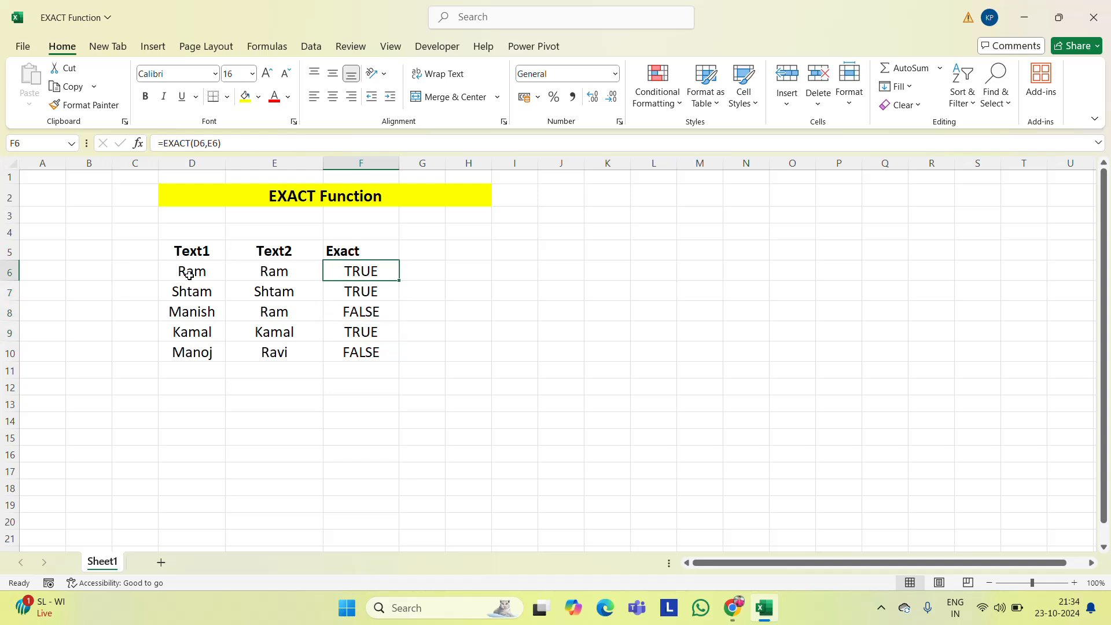
pyautogui.press('Left')
pyautogui.press('Left')
pyautogui.hotkey('shift', 'Down')
pyautogui.hotkey('shift', 'Right')
pyautogui.hotkey('shift', 'Right')
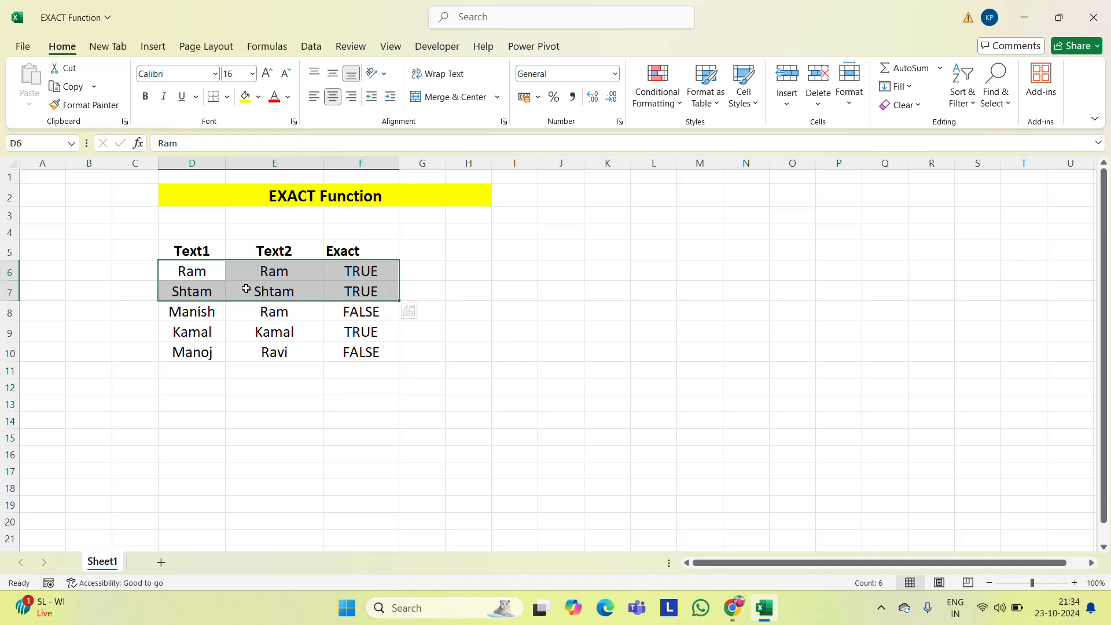
pyautogui.click(373, 307)
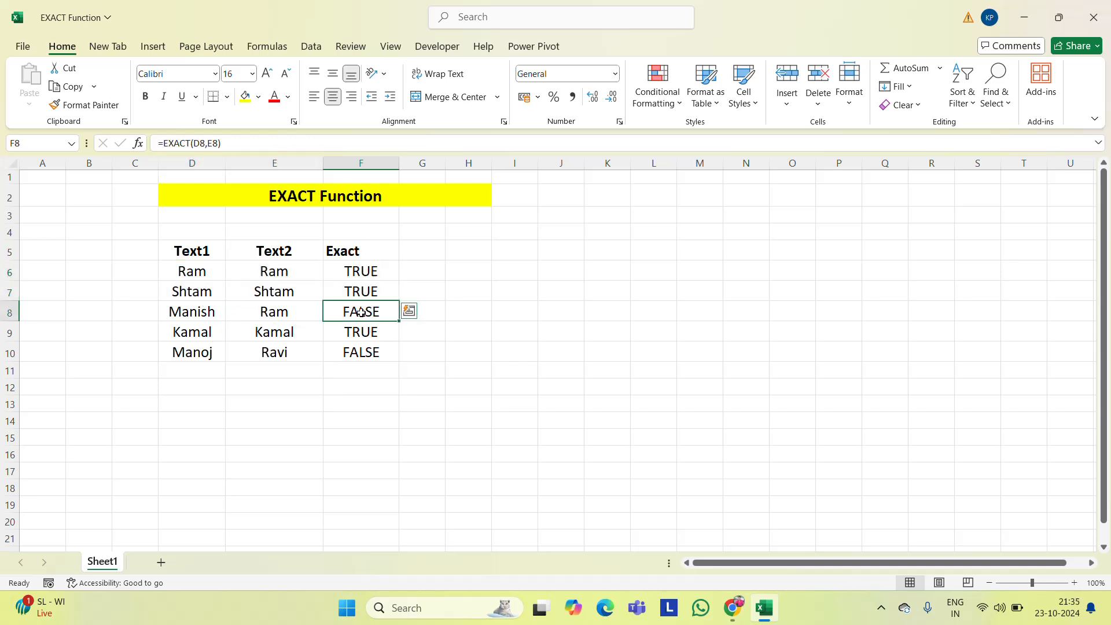
pyautogui.press('Left')
pyautogui.press('Left')
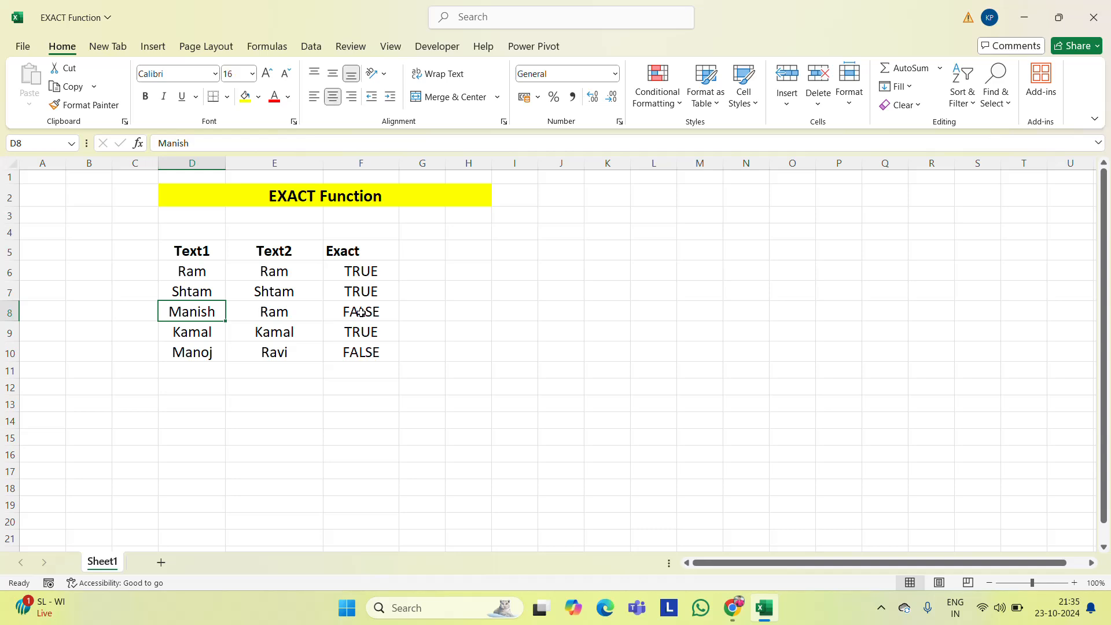
pyautogui.click(299, 313)
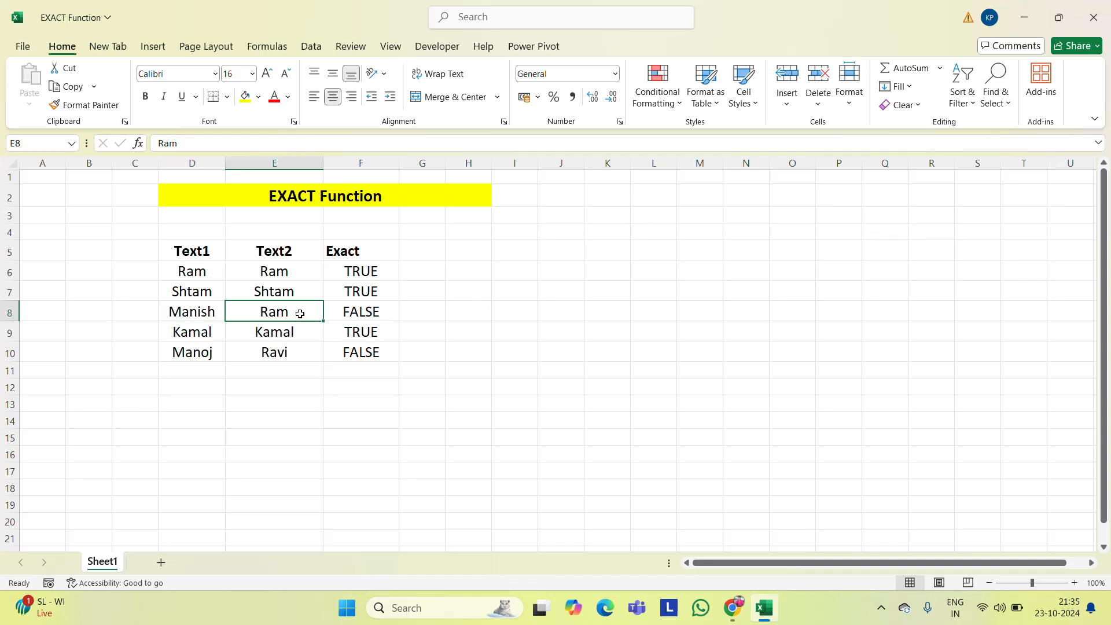
pyautogui.click(379, 308)
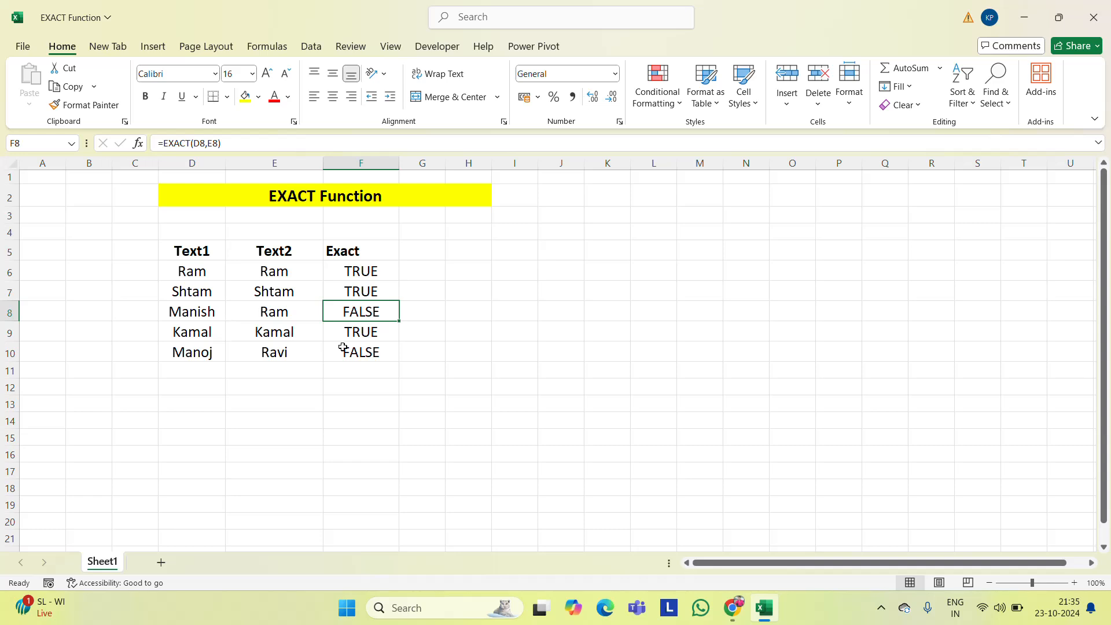
pyautogui.click(203, 335)
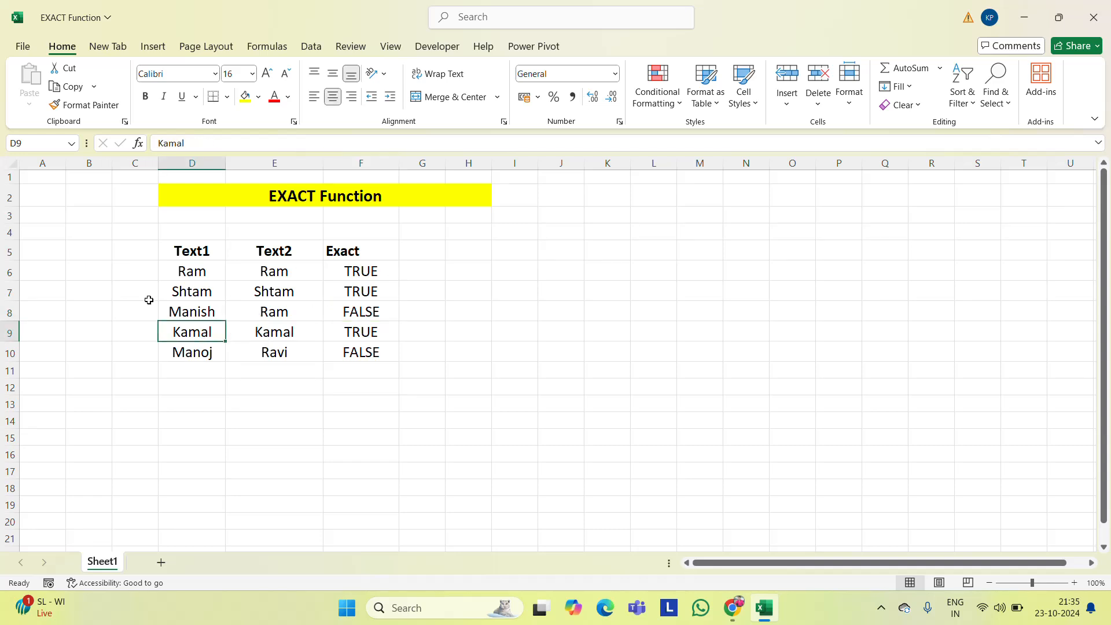
pyautogui.click(356, 328)
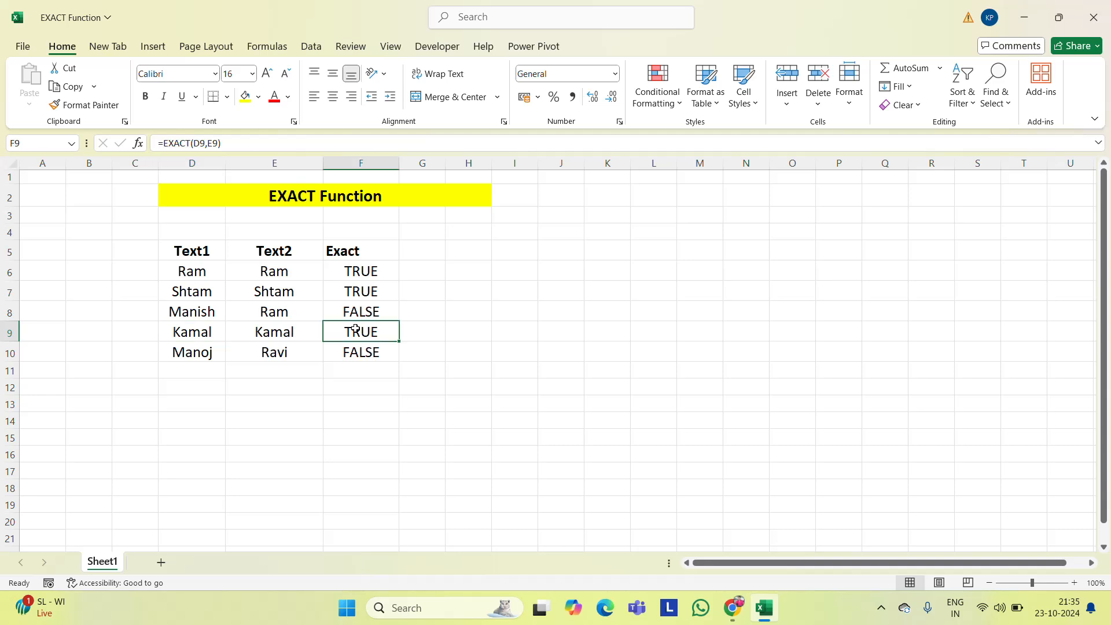
pyautogui.click(210, 358)
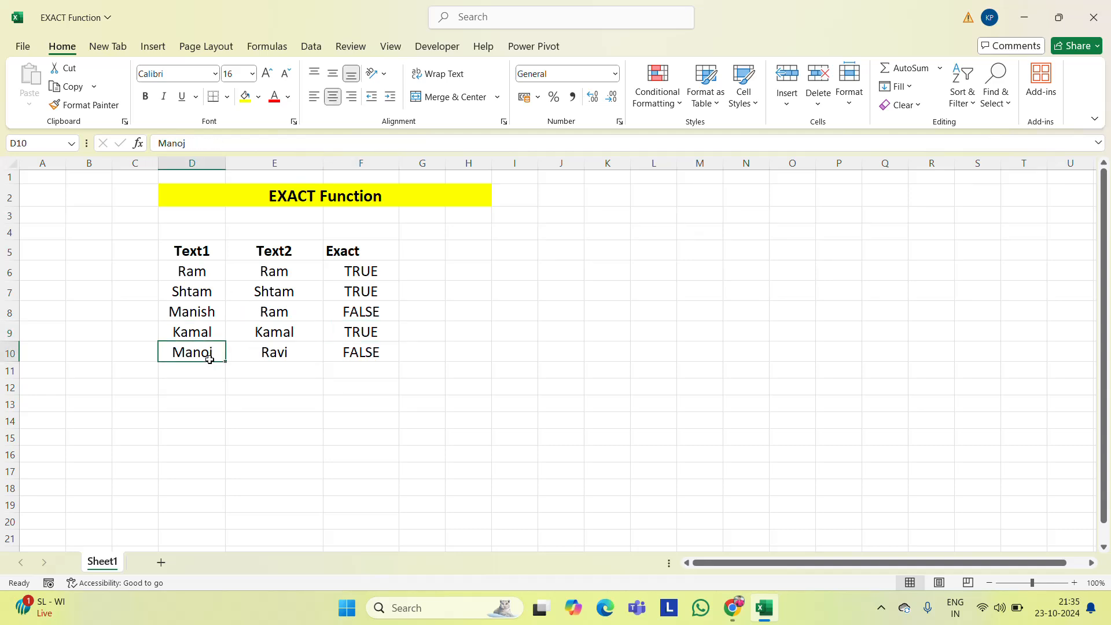
# Highlight the first two matching pairs and their results in D6:F7 with yellow fill.
pyautogui.press('Right')
pyautogui.press('Right')
pyautogui.press('Right')
pyautogui.press('Up')
pyautogui.press('Up')
pyautogui.press('Up')
pyautogui.press('Up')
pyautogui.press('Left')
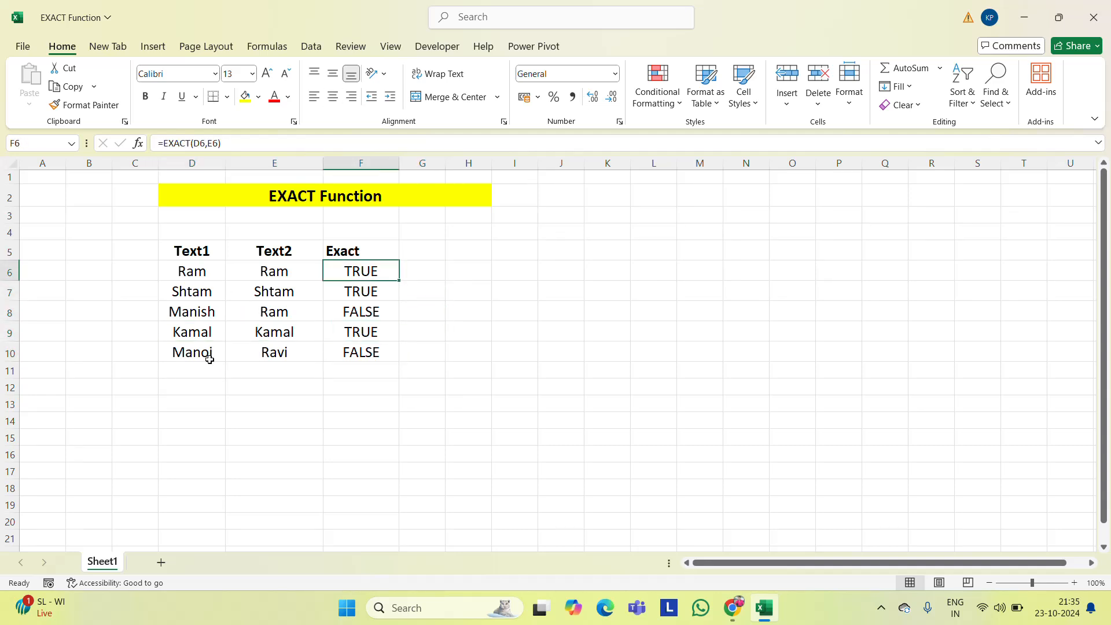
pyautogui.press('Left')
pyautogui.press('Left')
pyautogui.hotkey('shift', 'Down')
pyautogui.hotkey('shift', 'Right')
pyautogui.hotkey('shift', 'Right')
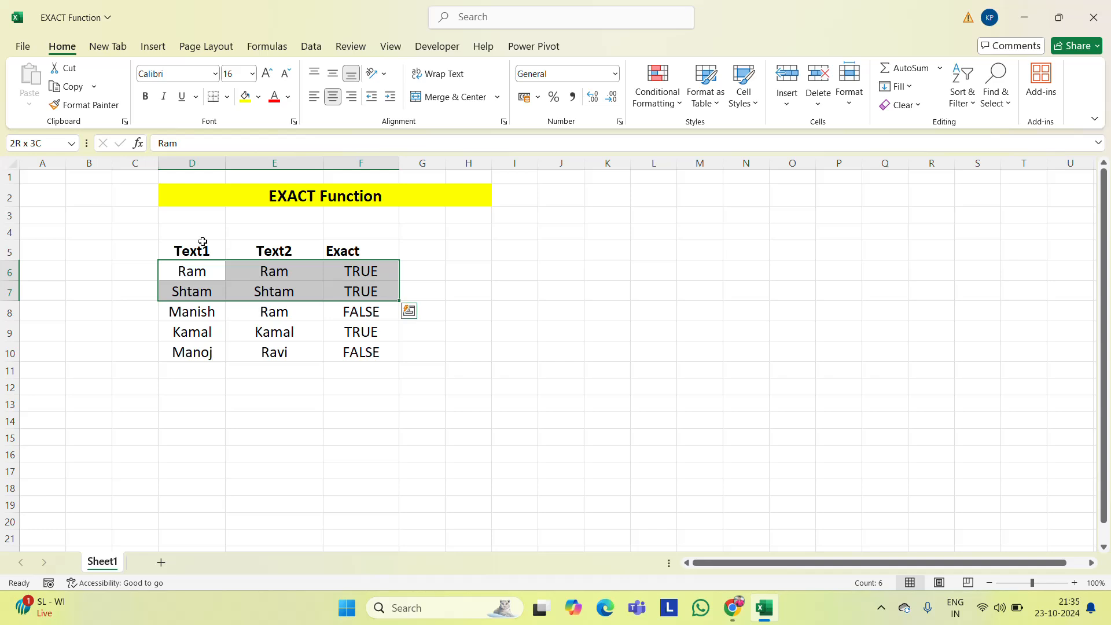
pyautogui.click(245, 96)
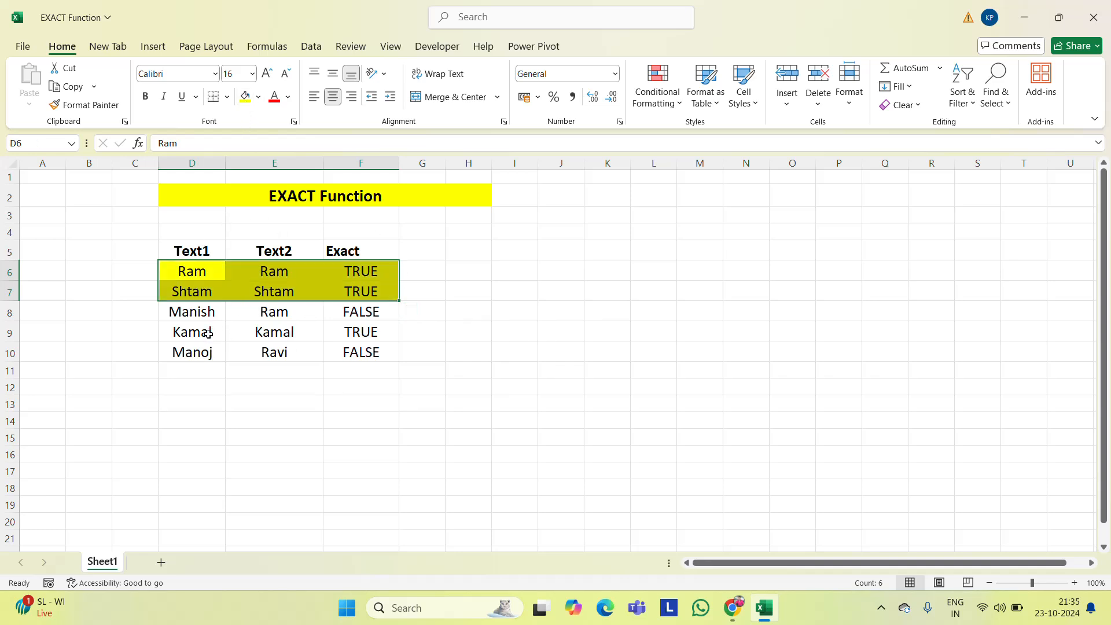
# Highlight the matching pair and its result in D9:F9 with yellow fill.
pyautogui.click(208, 334)
pyautogui.hotkey('shift', 'Right')
pyautogui.hotkey('shift', 'Right')
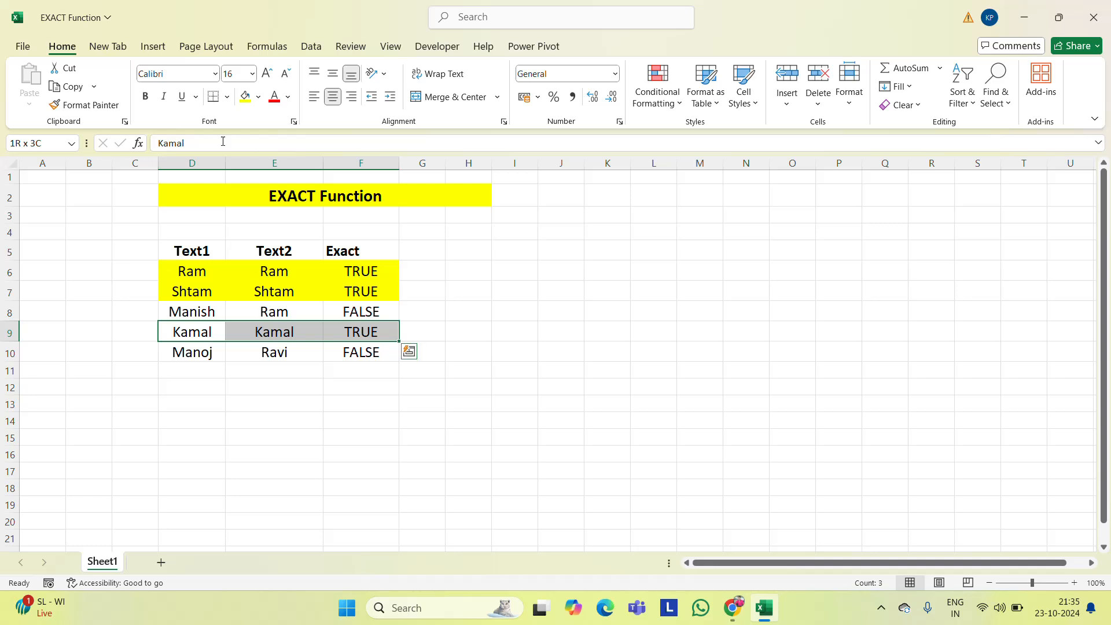
pyautogui.click(245, 102)
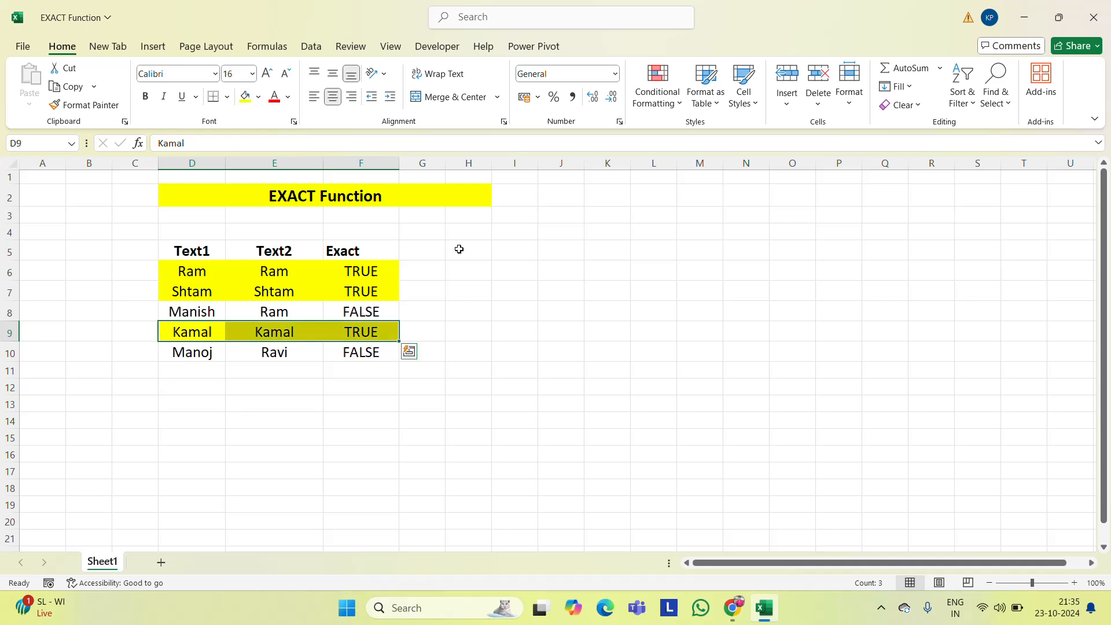
# Replace the name in E6 with its all-lowercase spelling to test the case sensitivity of EXACT.
pyautogui.click(372, 289)
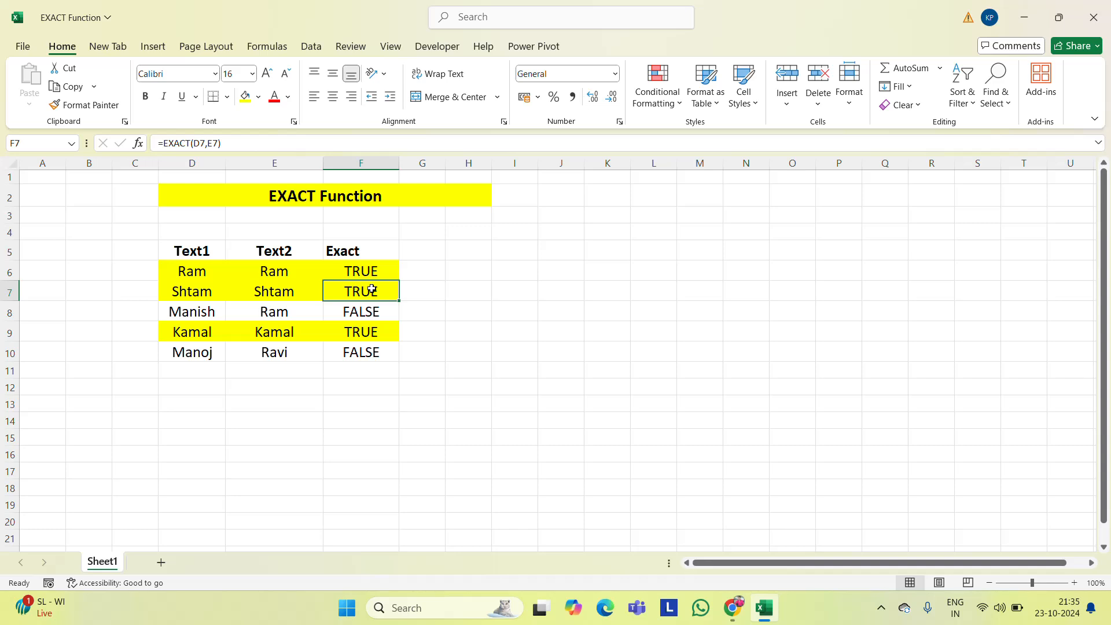
pyautogui.press('Up')
pyautogui.press('Left')
pyautogui.press('Left')
pyautogui.press('Right')
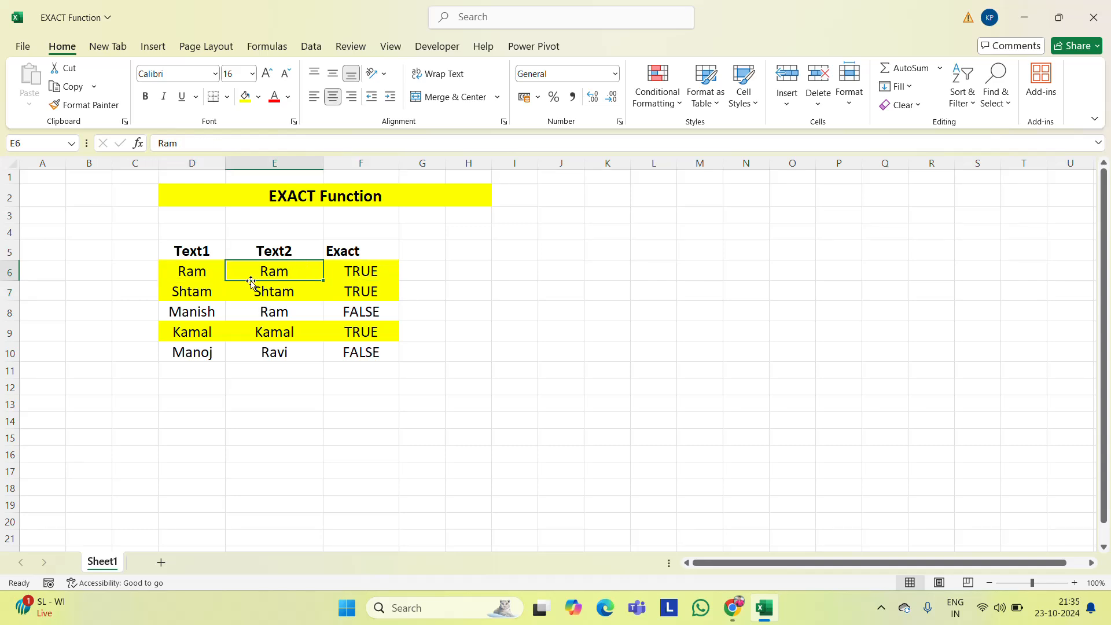
pyautogui.write('ram')
pyautogui.press('Return')
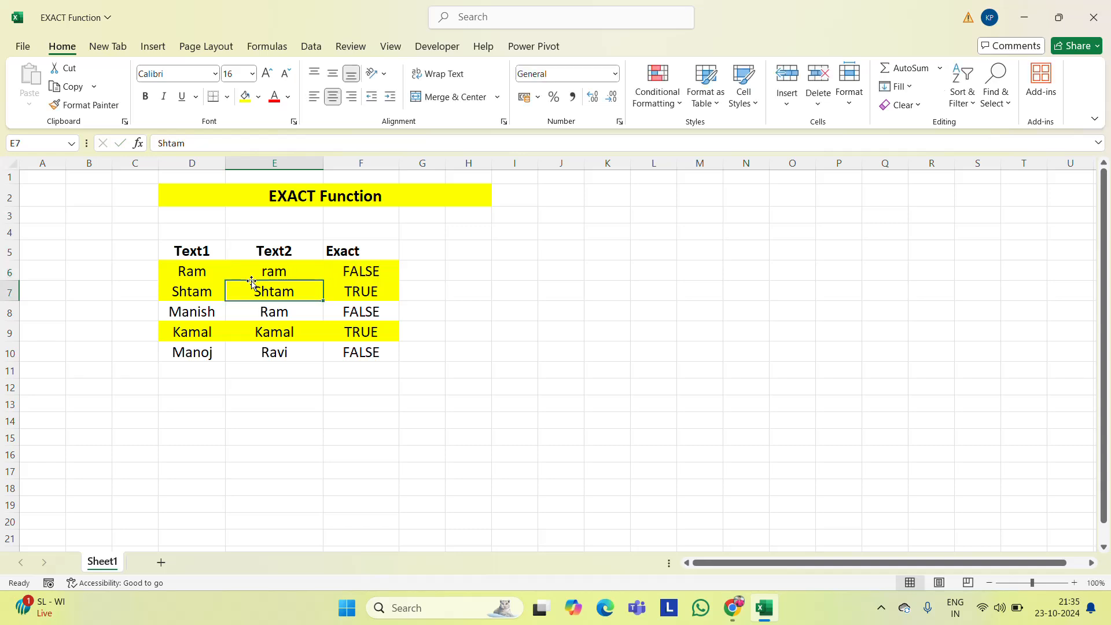
pyautogui.press('Up')
pyautogui.press('Right')
pyautogui.press('Left')
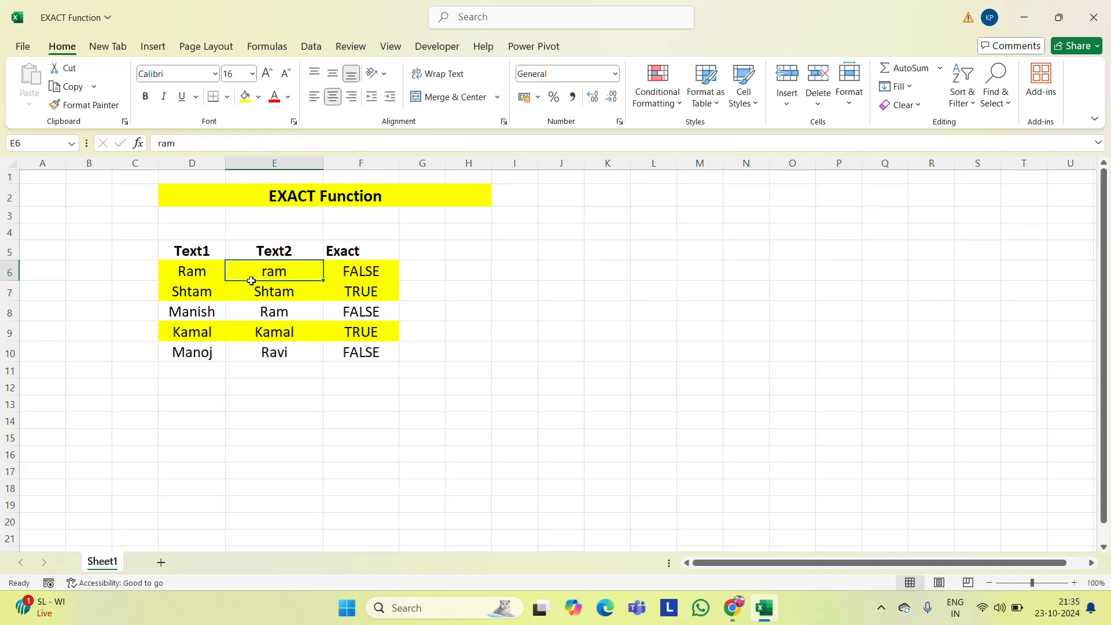
# Replace the name in E9 with its all-lowercase spelling and check the EXACT result in that row.
pyautogui.press('Down')
pyautogui.press('Down')
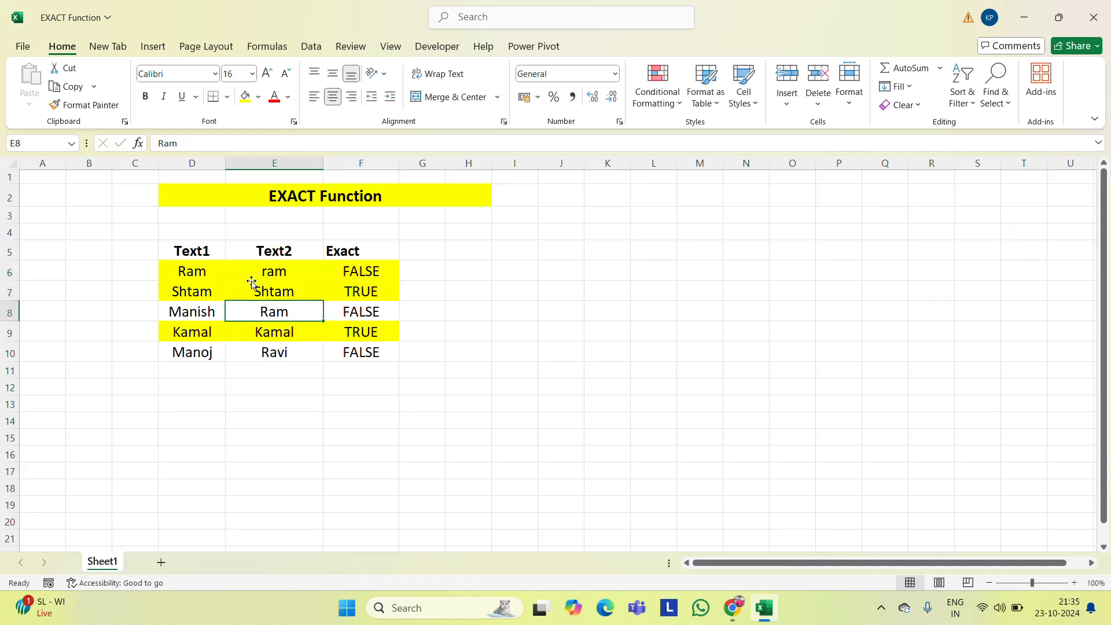
pyautogui.press('Down')
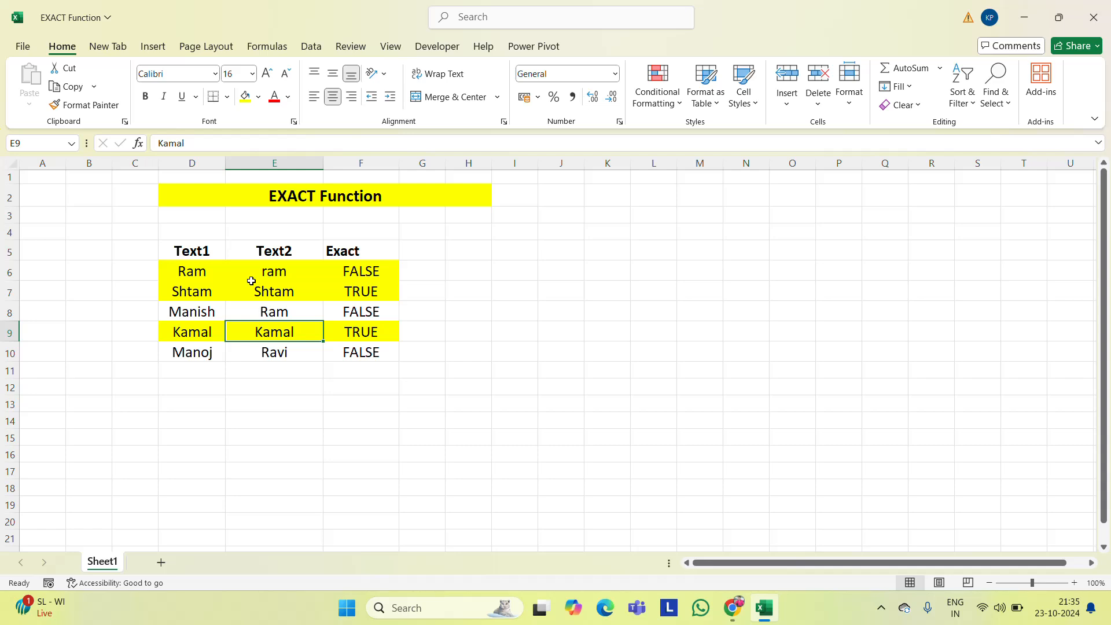
pyautogui.write('kamal')
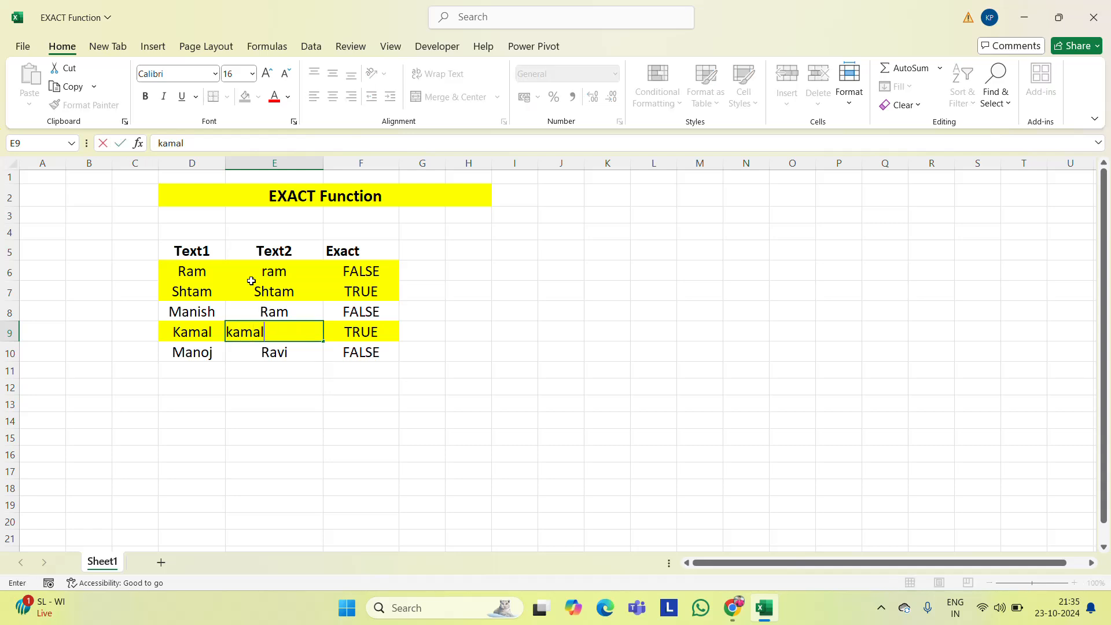
pyautogui.press('Return')
pyautogui.press('Up')
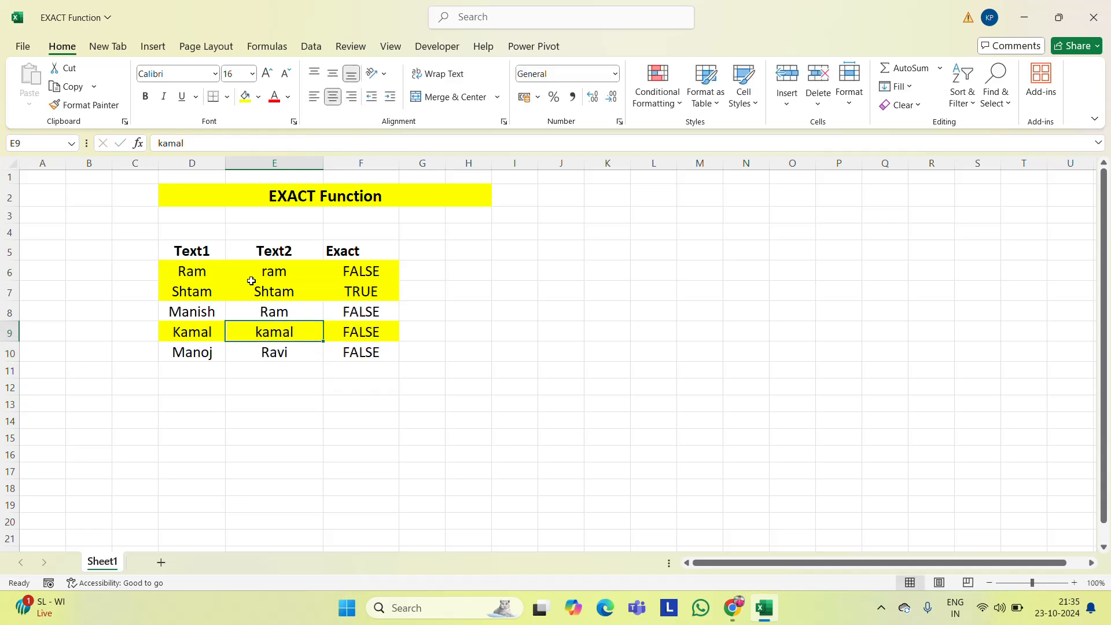
pyautogui.press('Left')
pyautogui.press('Right')
pyautogui.press('Right')
pyautogui.press('Down')
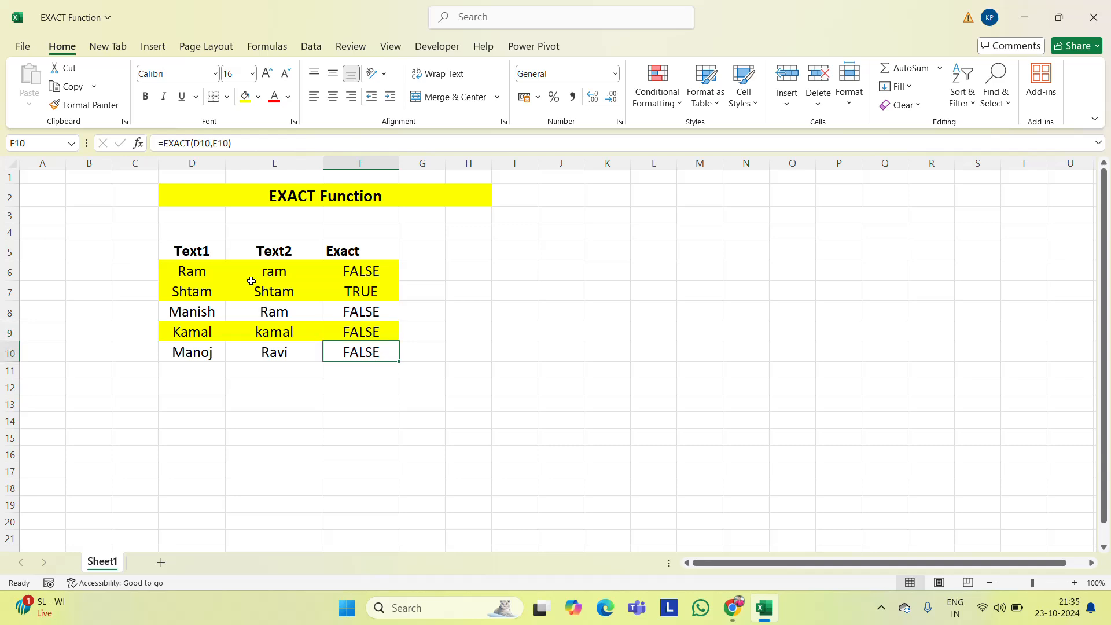
# Replace the name in E10 with the all-lowercase spelling of the name in D10 to test the EXACT comparison.
pyautogui.press('Left')
pyautogui.press('Left')
pyautogui.press('Right')
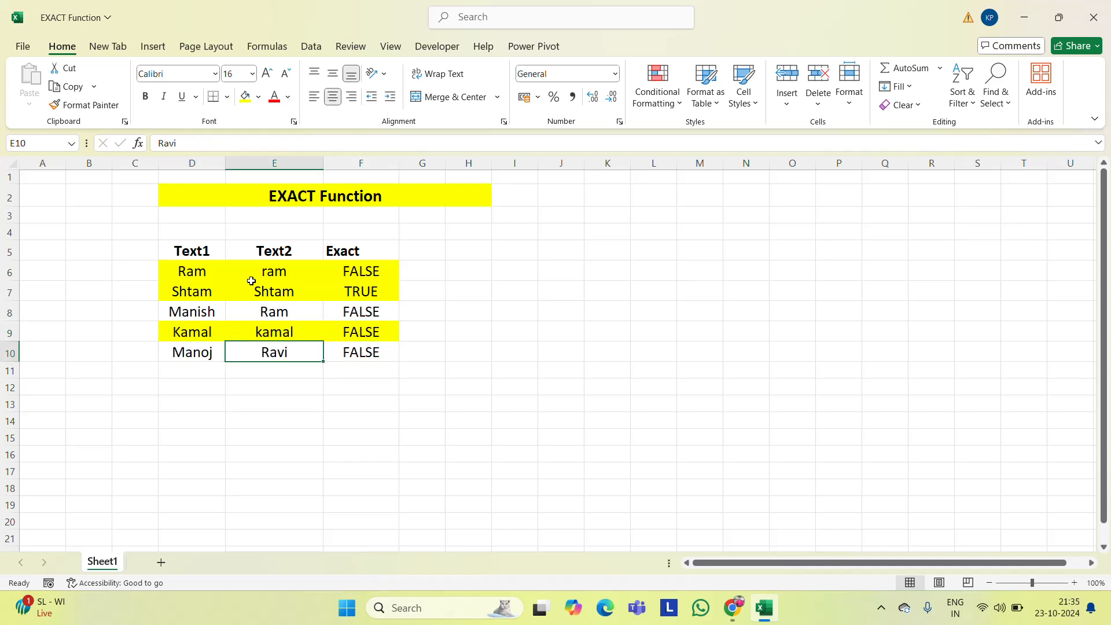
pyautogui.write('manoj')
pyautogui.hotkey('ctrl', 'Return')
pyautogui.press('Right')
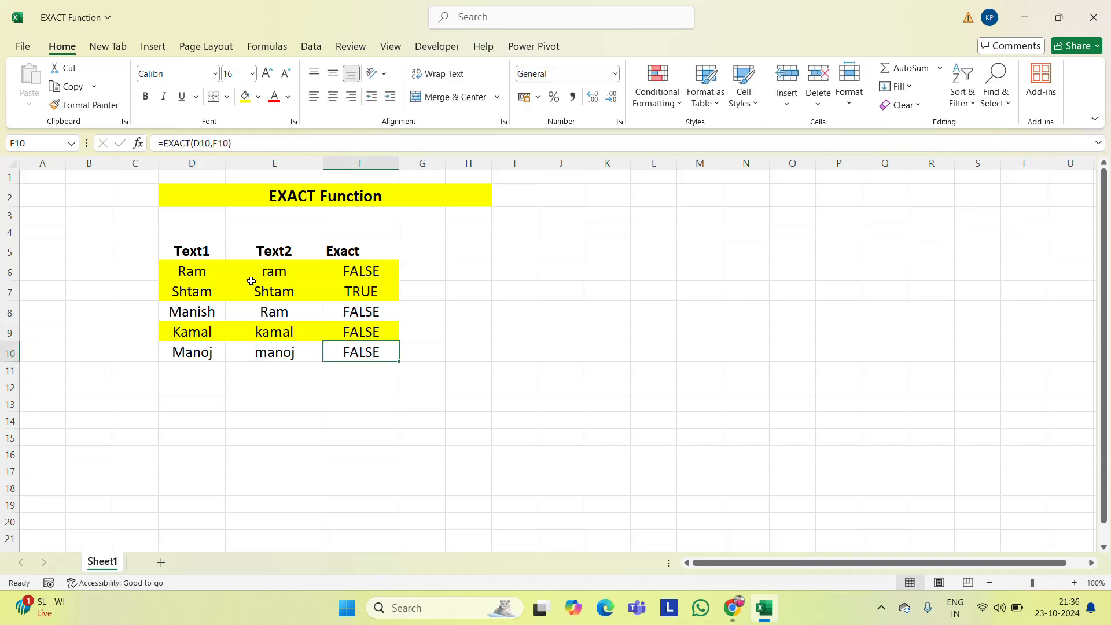
# Compare the capitalisation of the Text1 and Text2 entries in D10 and E10.
pyautogui.press('Left')
pyautogui.press('Left')
pyautogui.press('Right')
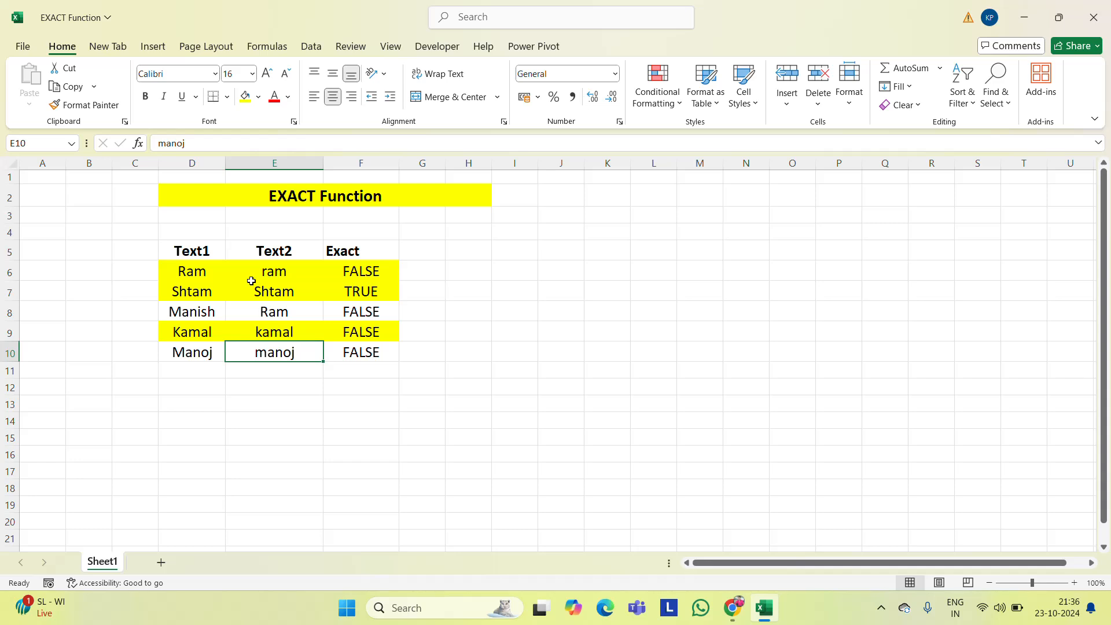
pyautogui.press('Left')
pyautogui.press('Up')
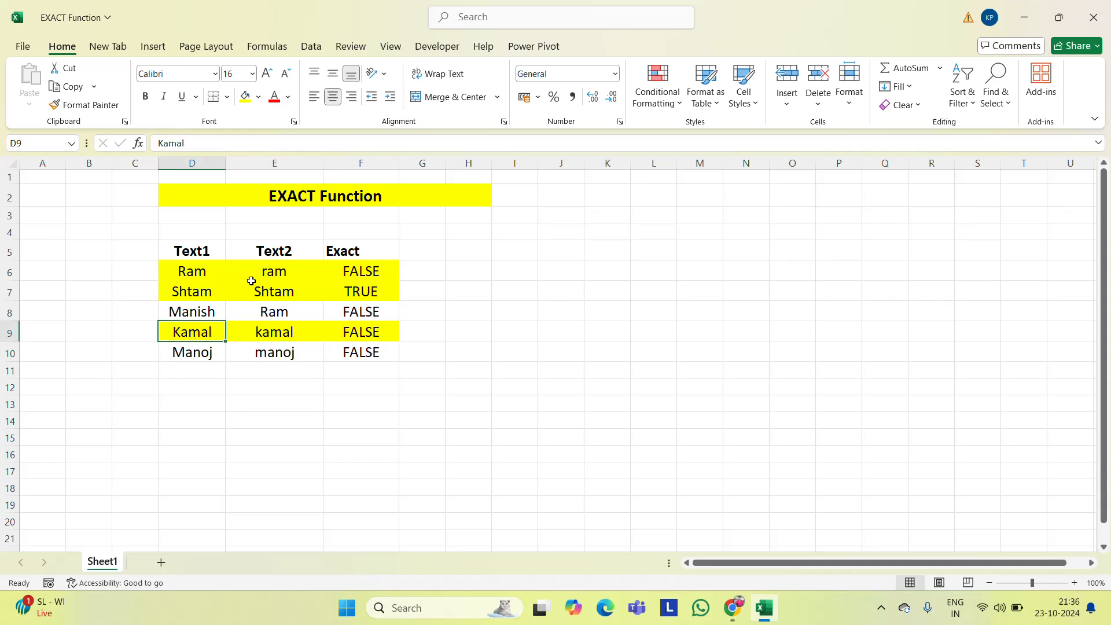
pyautogui.press('Down')
pyautogui.press('Down')
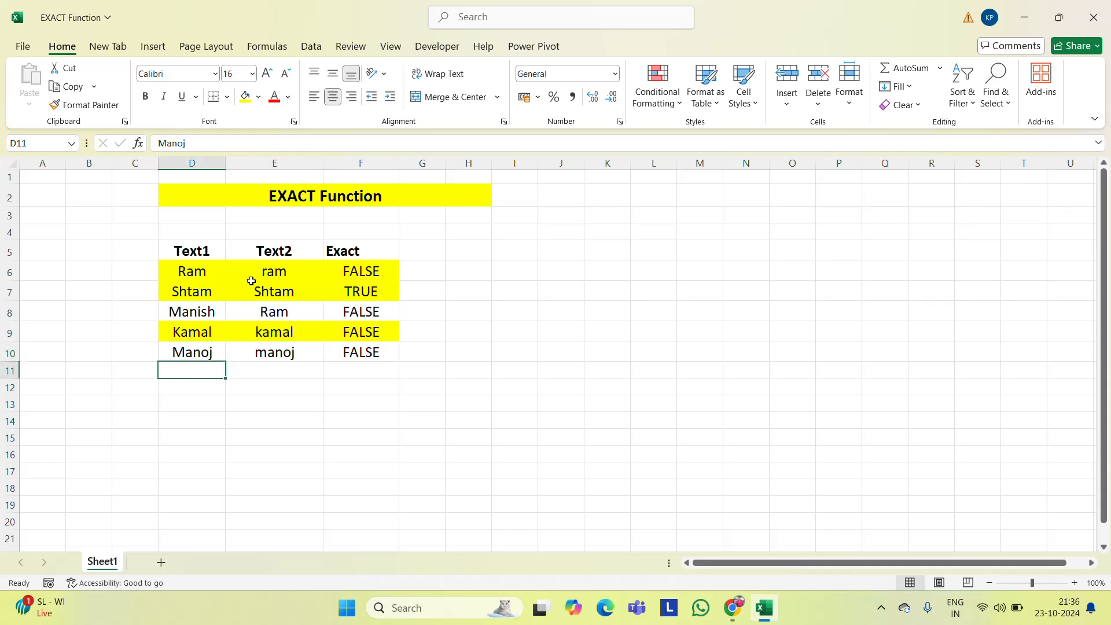
pyautogui.press('Up')
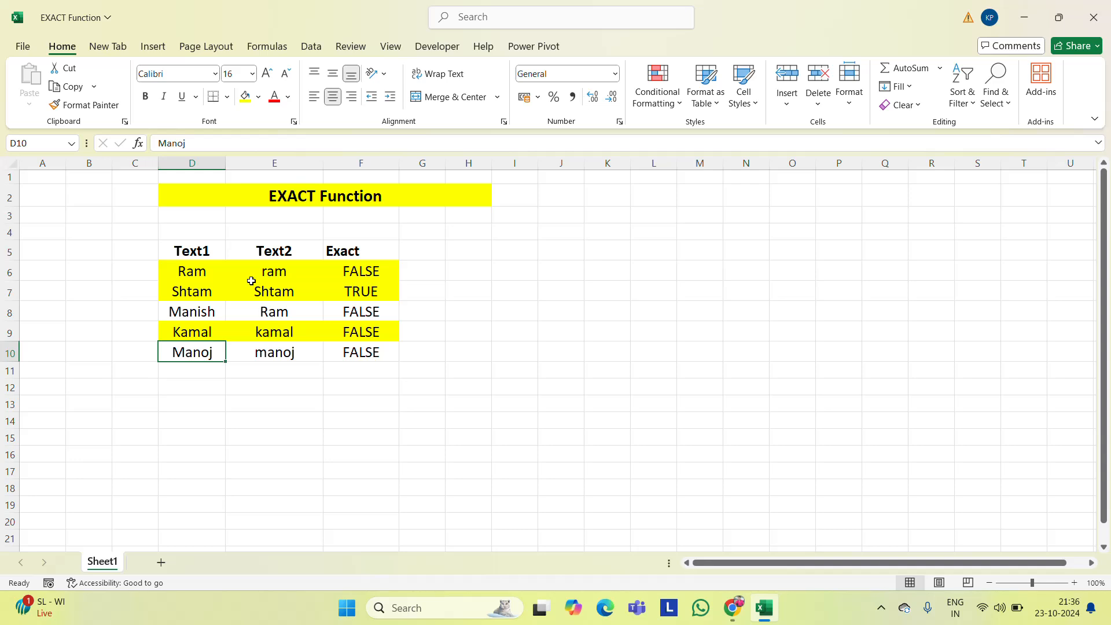
pyautogui.press('Right')
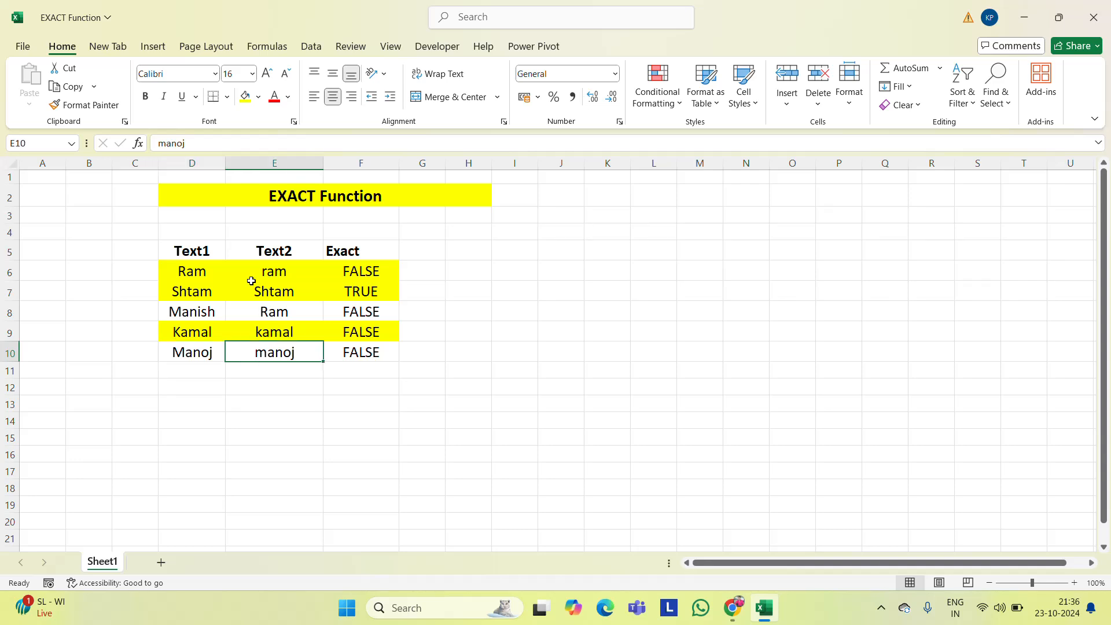
pyautogui.press('Left')
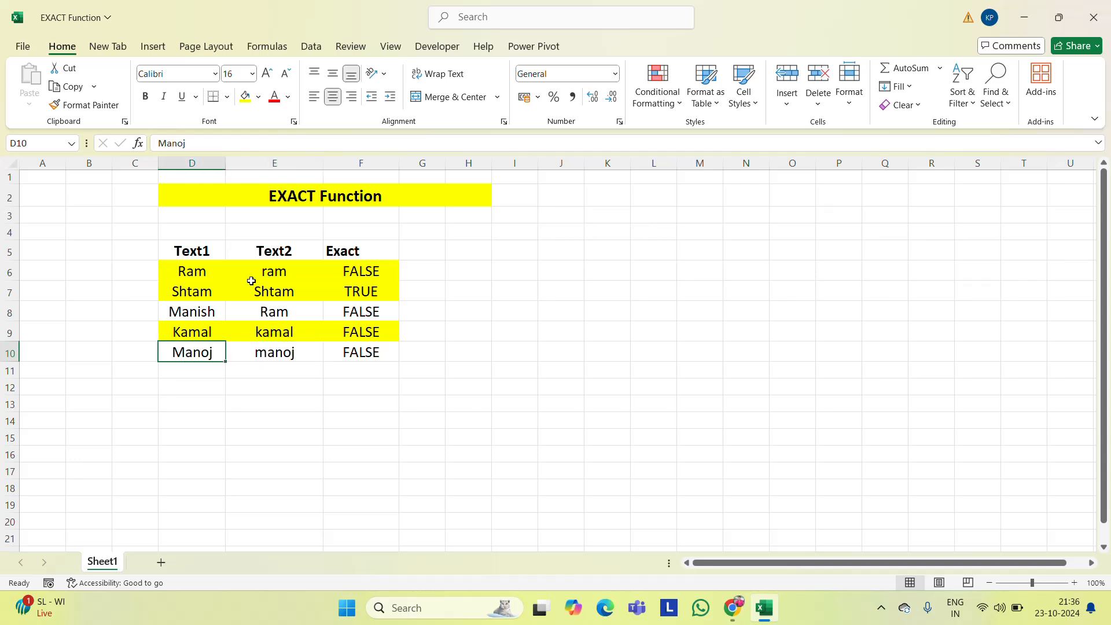
# Copy the name from D10 into E10 so both texts in the row are identical.
pyautogui.hotkey('ctrl', 'c')
pyautogui.press('Right')
pyautogui.hotkey('ctrl', 'v')
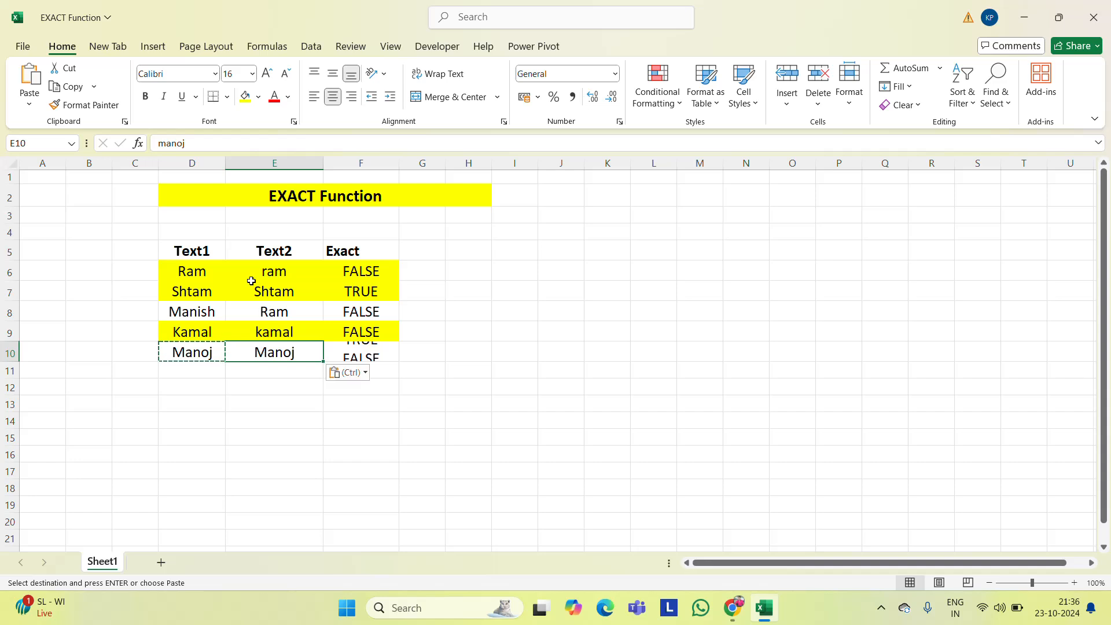
pyautogui.press('Escape')
pyautogui.press('Left')
pyautogui.press('Right')
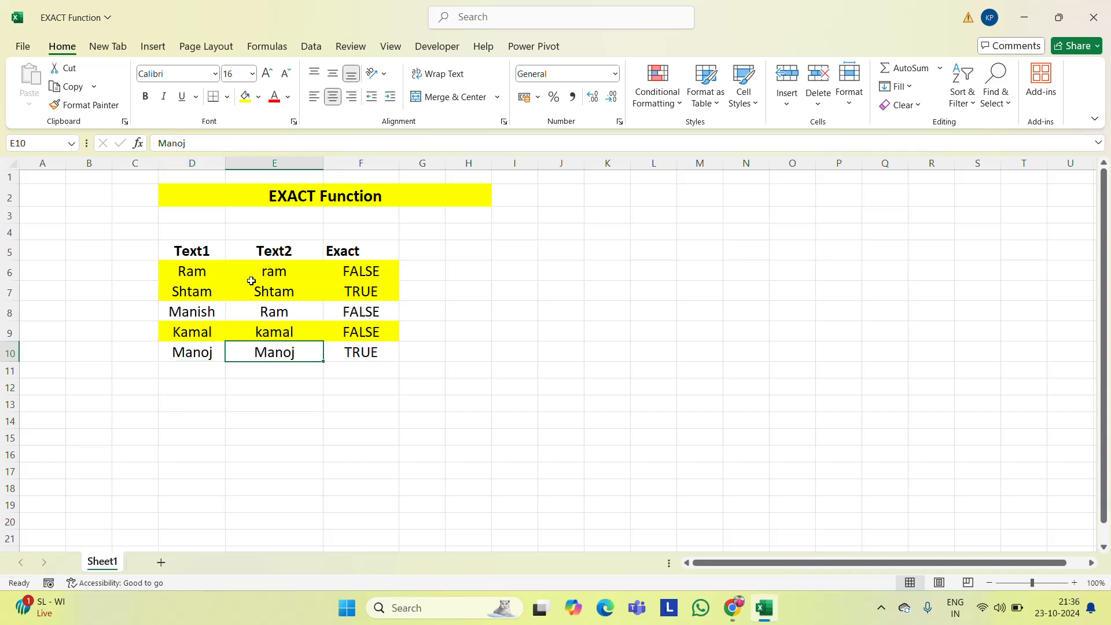
# Review the EXACT results in column F from row 10 up to the first pair in row 6.
pyautogui.press('Right')
pyautogui.press('Up')
pyautogui.press('Up')
pyautogui.press('Up')
pyautogui.press('Up')
pyautogui.press('Up')
pyautogui.press('Up')
pyautogui.press('Down')
pyautogui.press('Down')
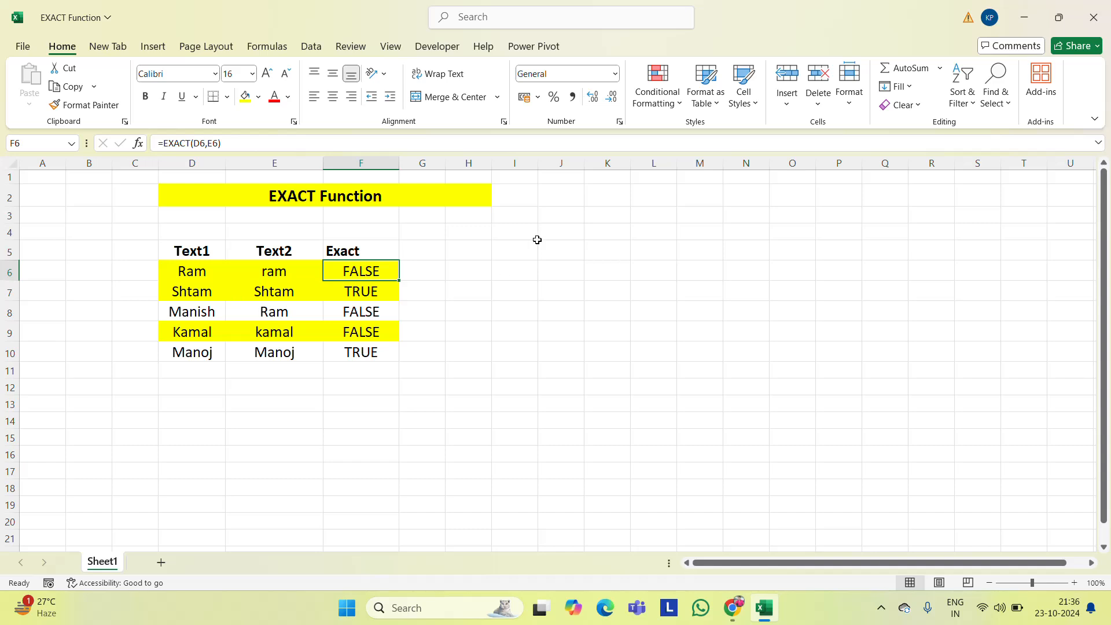
pyautogui.click(486, 247)
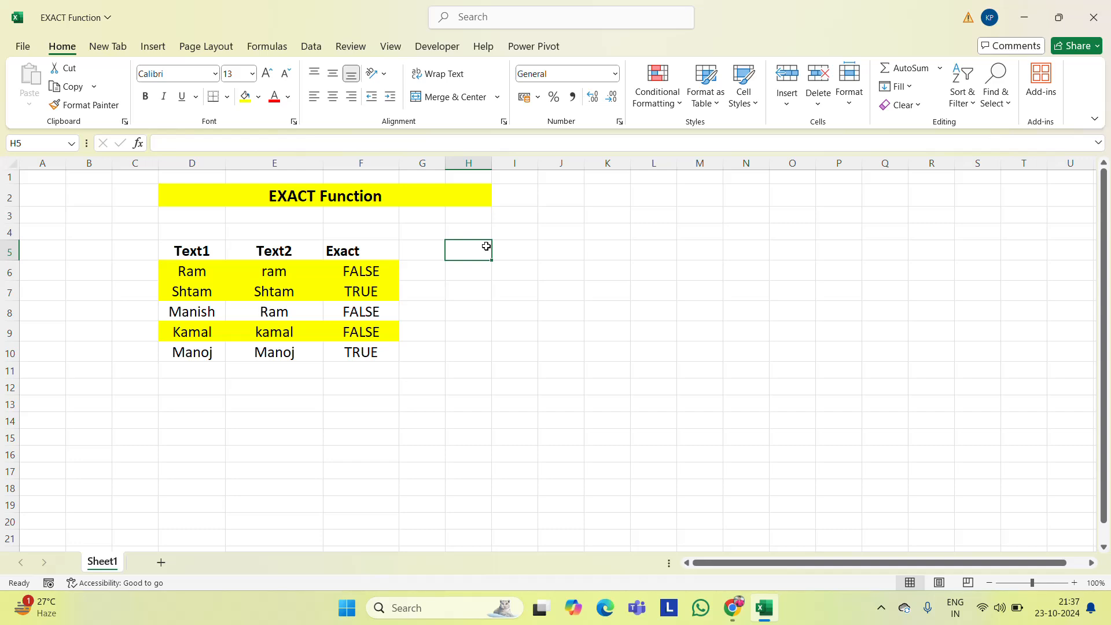
pyautogui.click(881, 610)
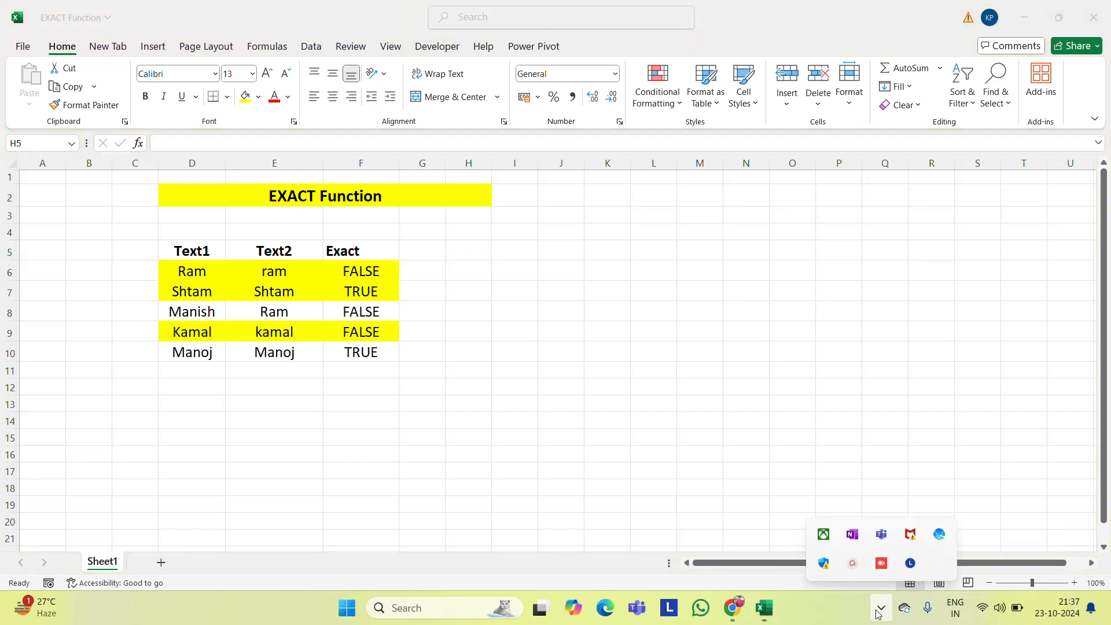
pyautogui.click(851, 564)
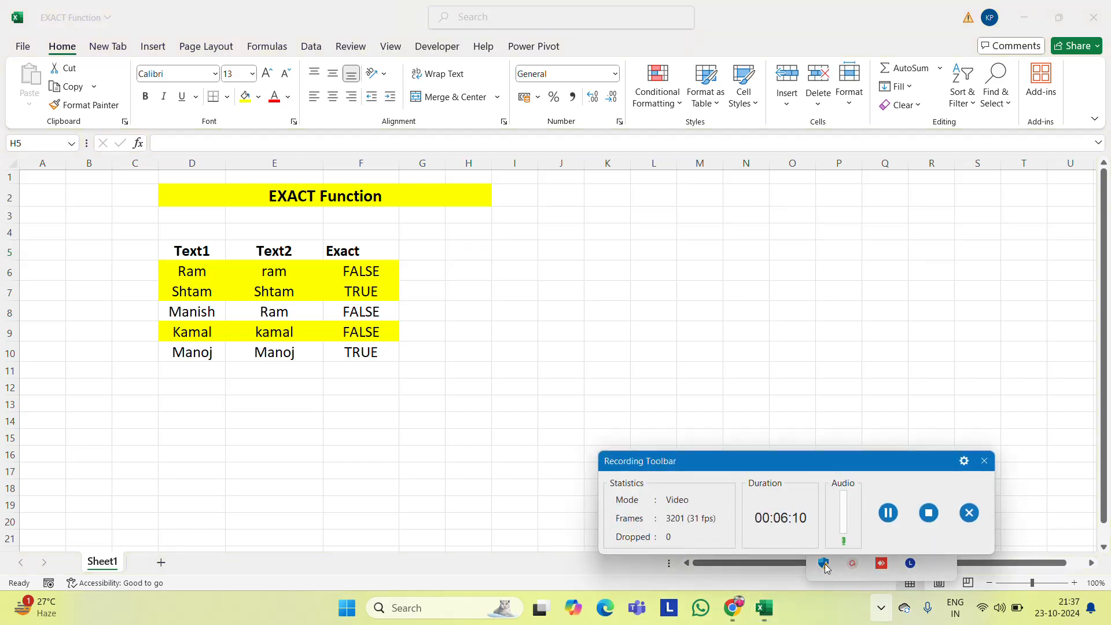